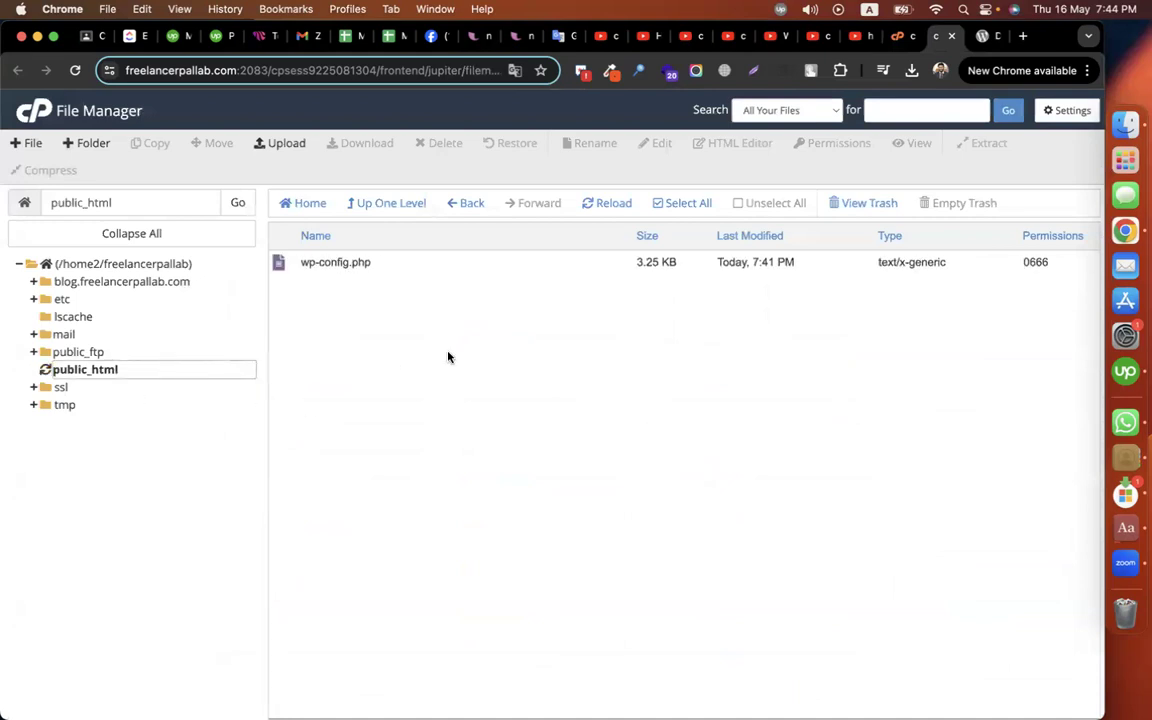
Step: Delete wp-config.php from public_html and confirm sending it to the trash
right_click(336, 263)
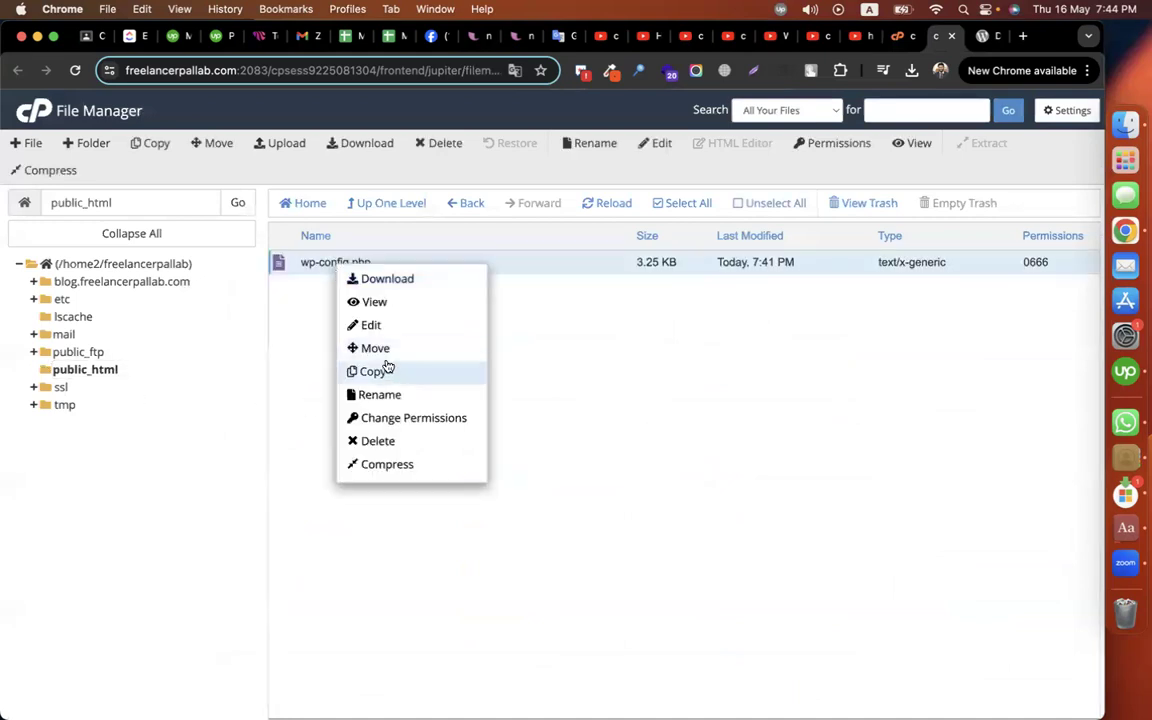
left_click(391, 441)
left_click(685, 454)
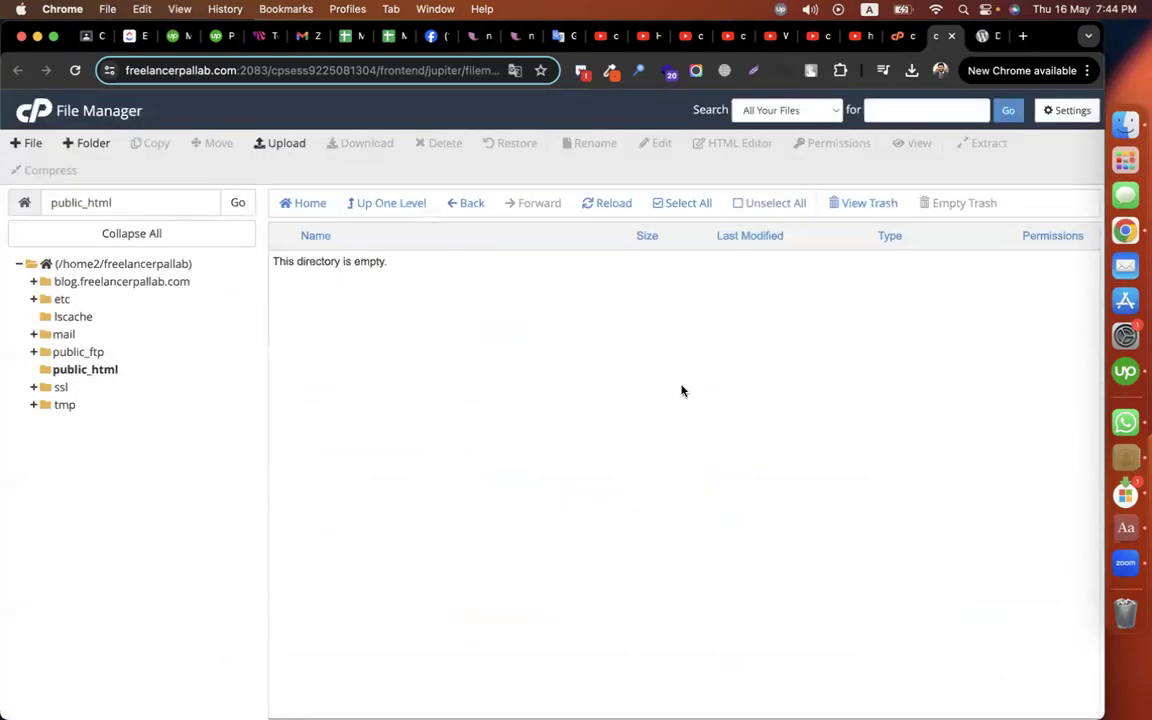
Step: Go back to the cPanel dashboard and open Manage My Databases under Databases
left_click(897, 36)
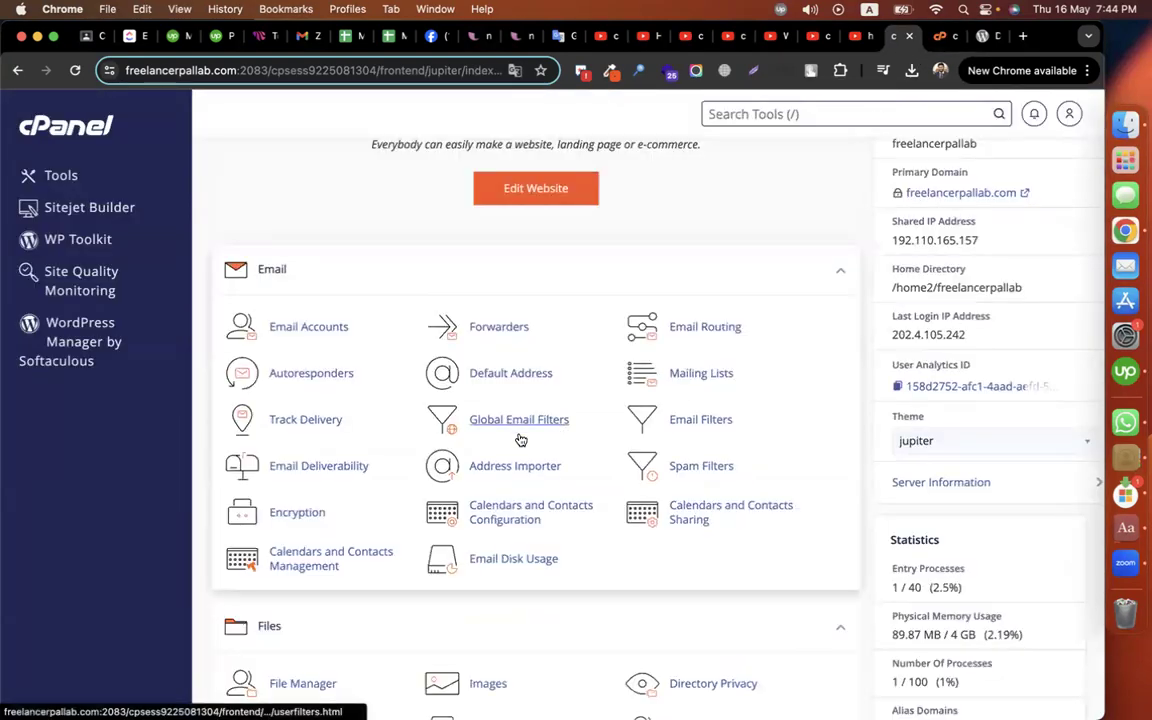
scroll(540, 435, "down", 3)
scroll(597, 437, "down", 5)
scroll(596, 440, "up", 8)
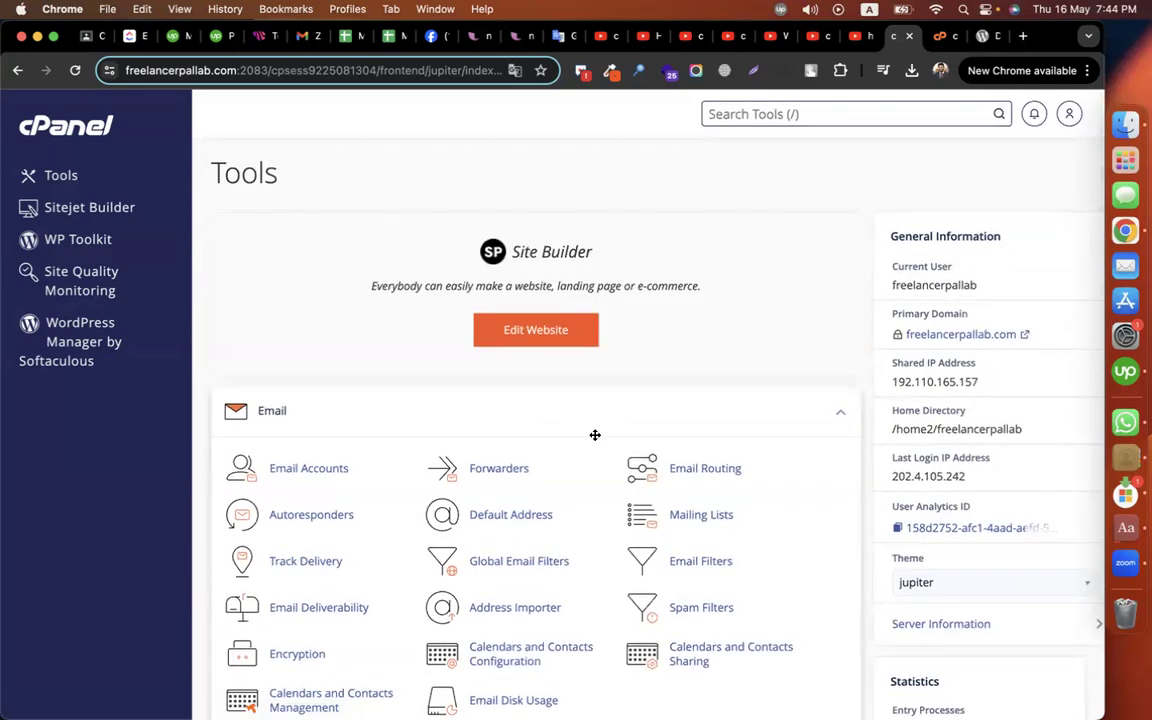
scroll(595, 437, "down", 3)
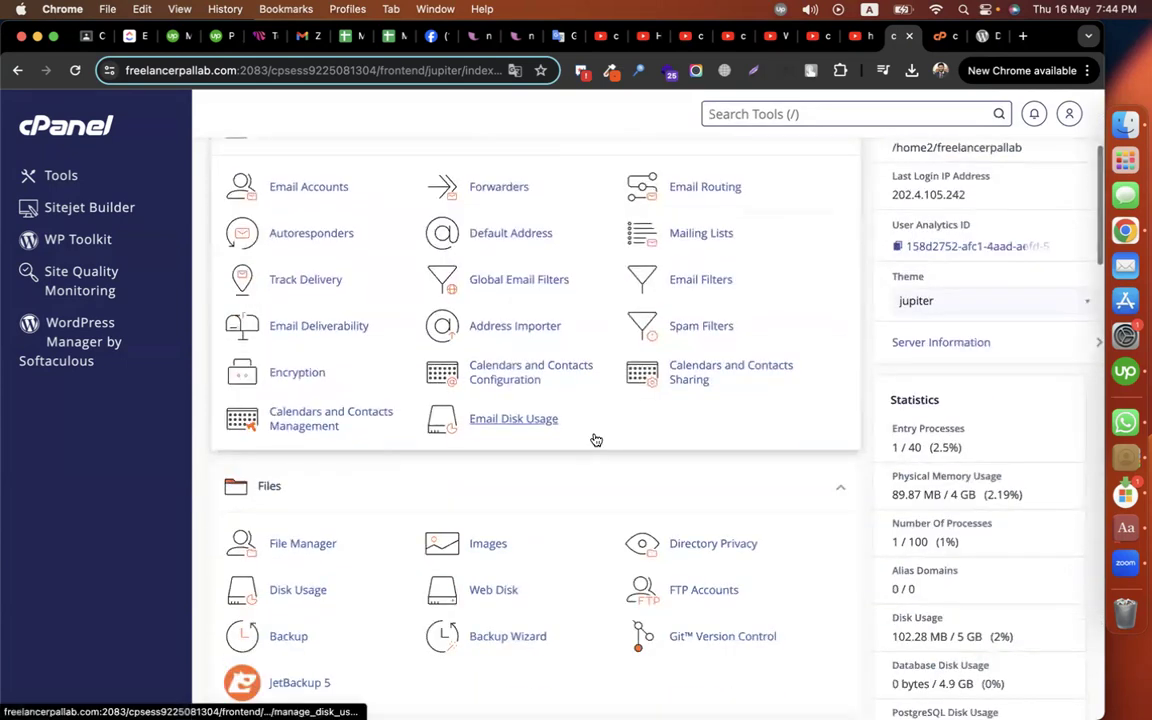
scroll(595, 440, "down", 2)
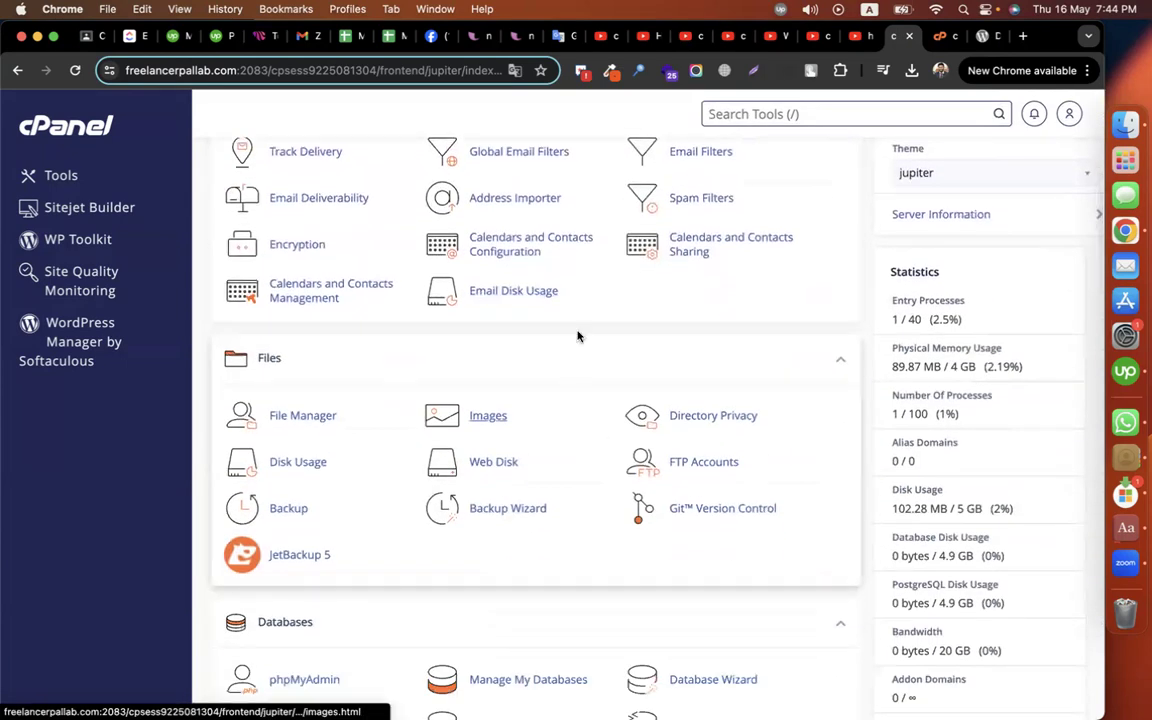
scroll(576, 334, "down", 2)
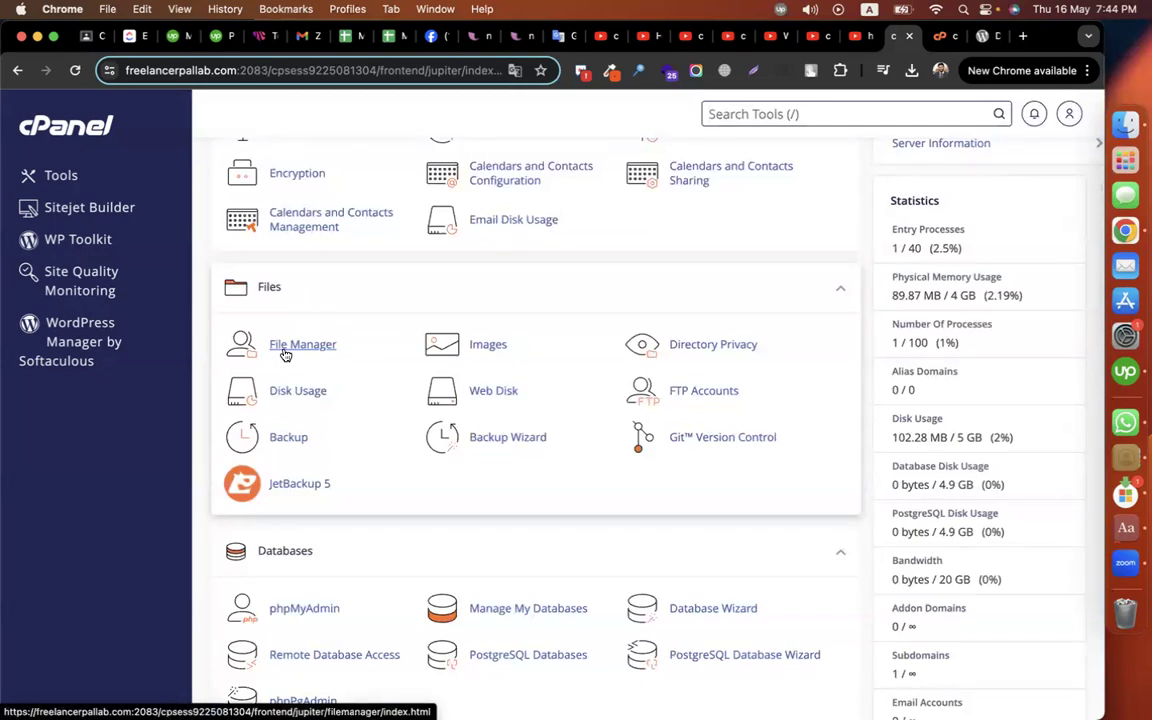
scroll(286, 354, "down", 5)
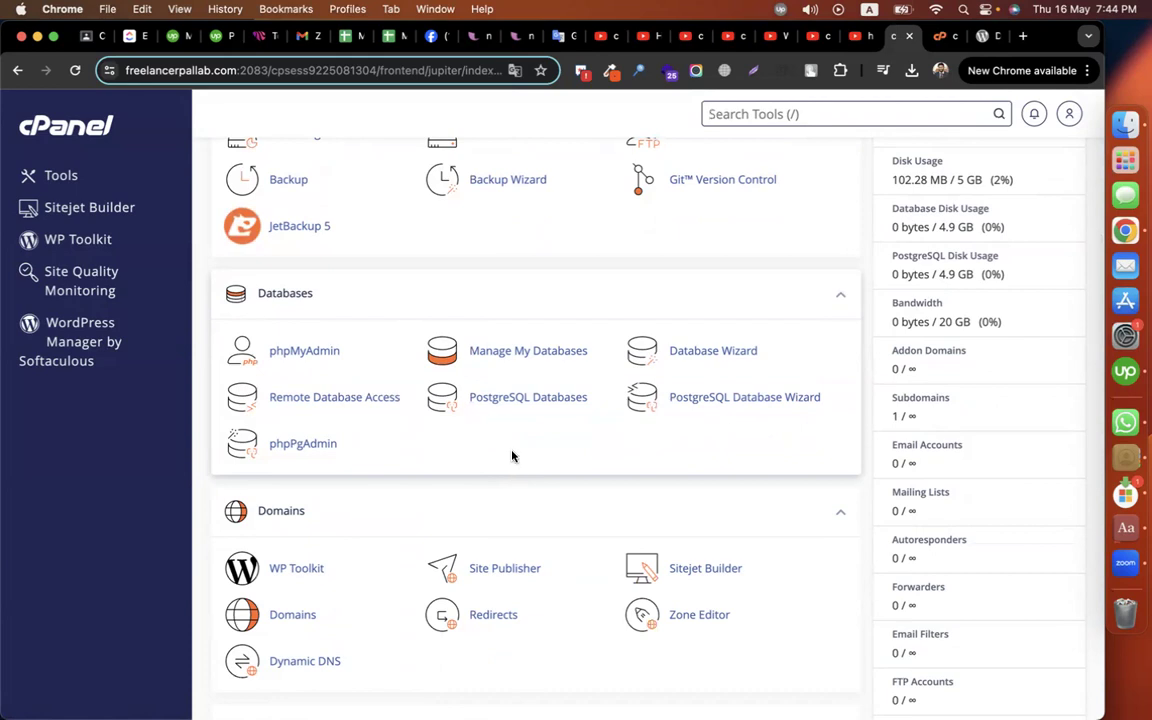
left_click(533, 351)
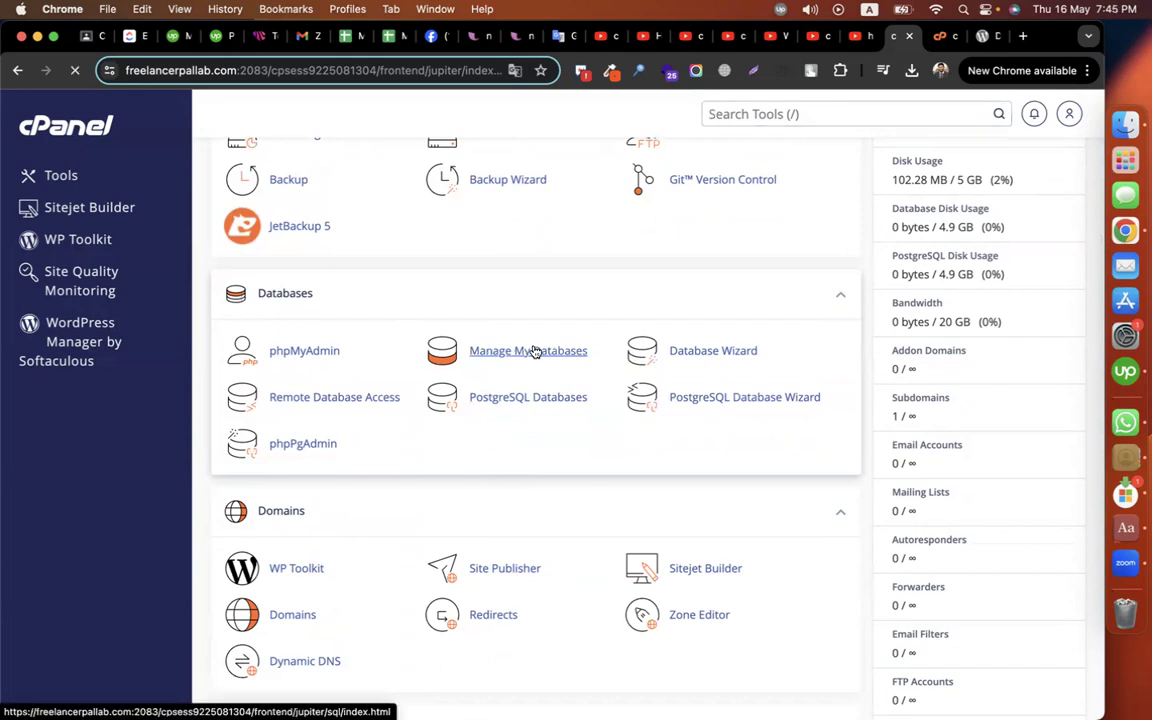
Step: Create the database 'codemanbd' (freelancerpallab_codemanbd) and go back to Manage My Databases
left_click(545, 357)
type("codemanbd")
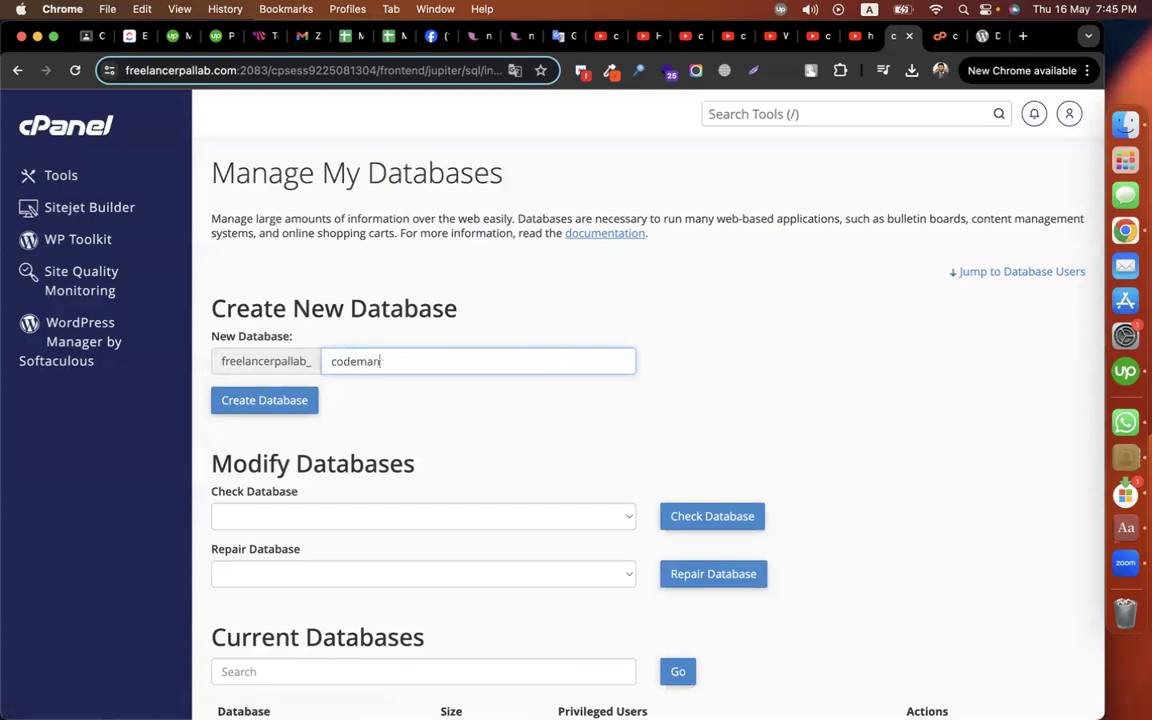
left_click(618, 410)
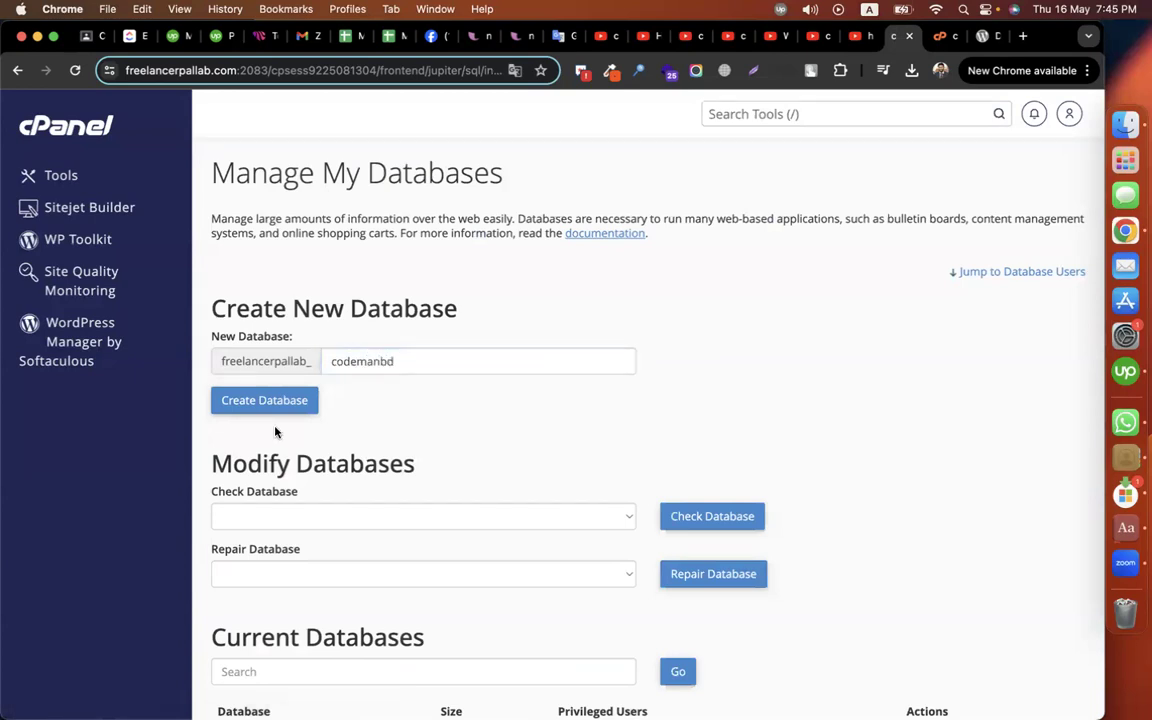
left_click(262, 399)
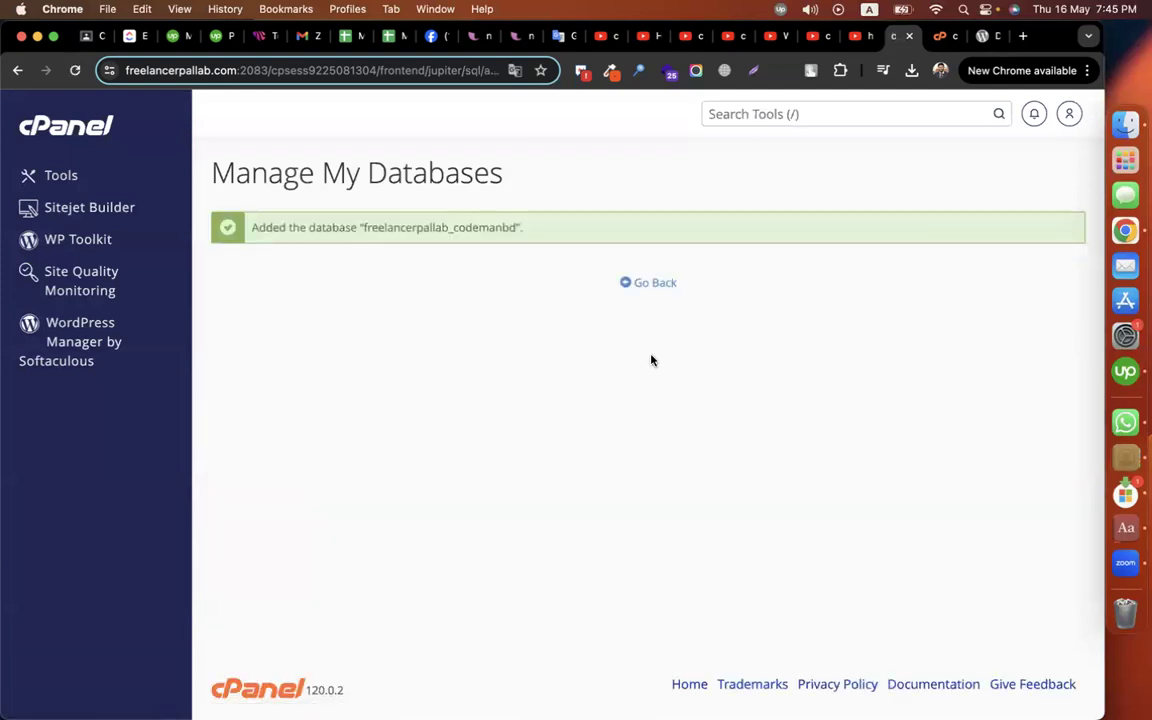
left_click(636, 288)
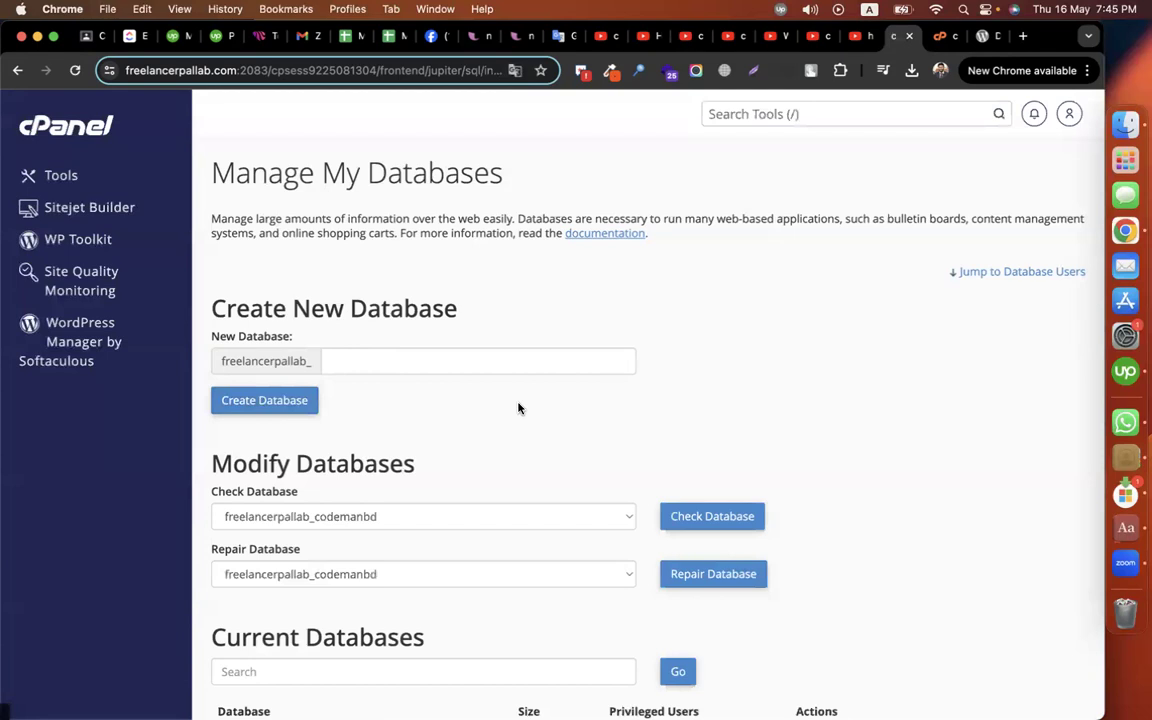
Step: In the Add New User form, enter the username 'codemanbd'
scroll(518, 408, "down", 5)
scroll(518, 408, "down", 3)
left_click_drag(213, 420, 370, 425)
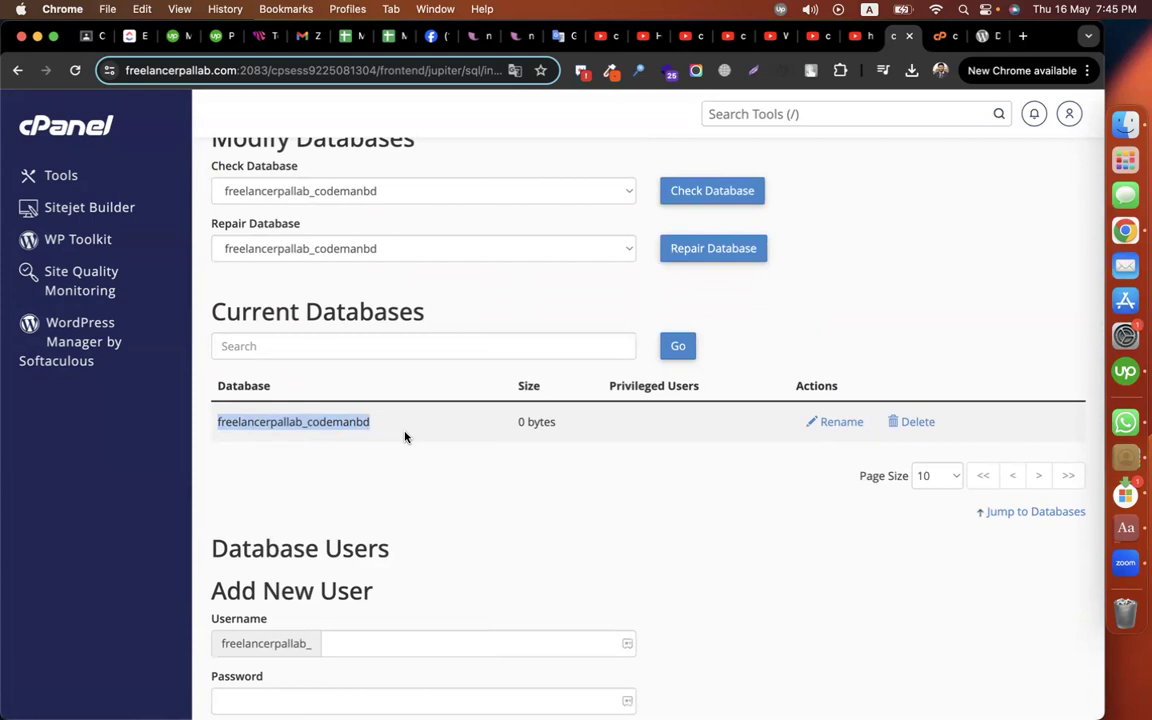
left_click(666, 489)
scroll(666, 489, "down", 3)
left_click(435, 422)
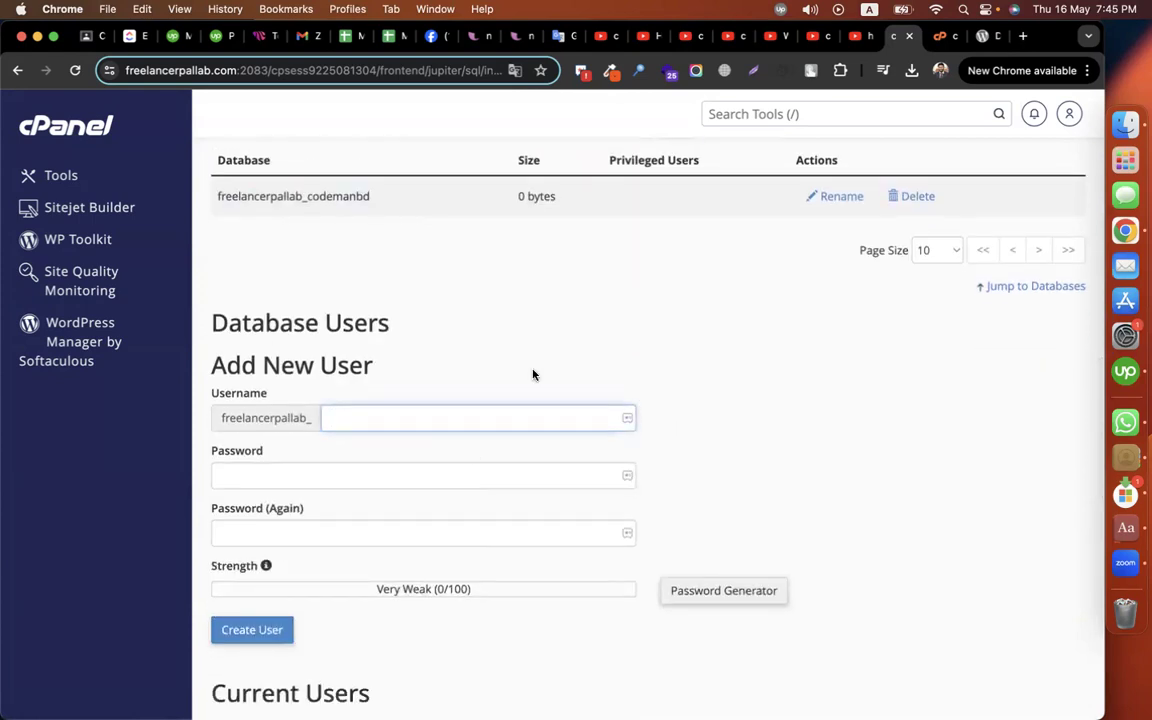
scroll(532, 375, "up", 1)
double_click(335, 243)
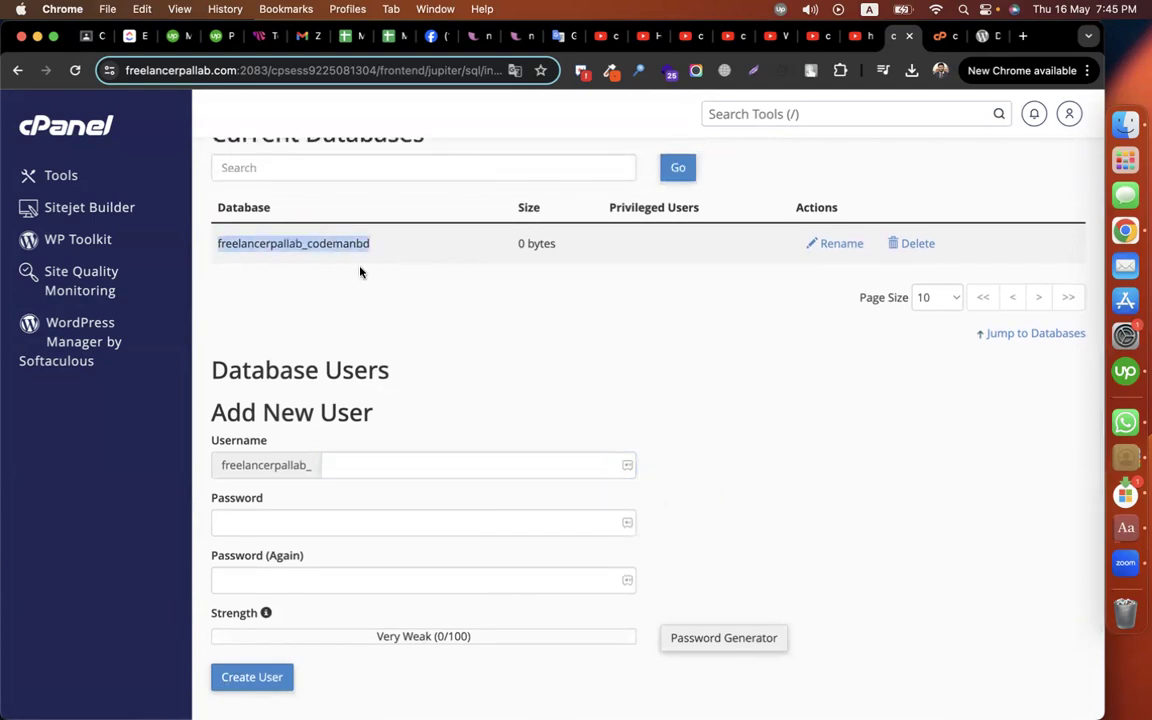
left_click(401, 466)
type("codemanbd")
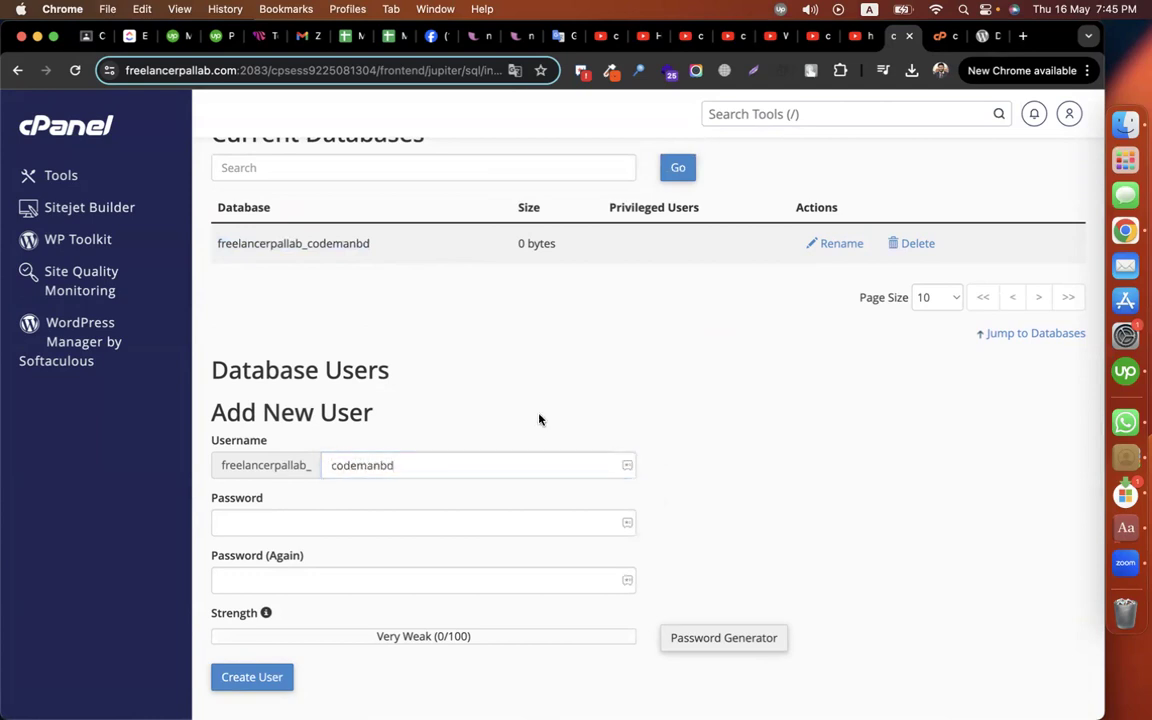
Step: Enter a matching Very Strong password in both password fields and create the user
left_click(488, 532)
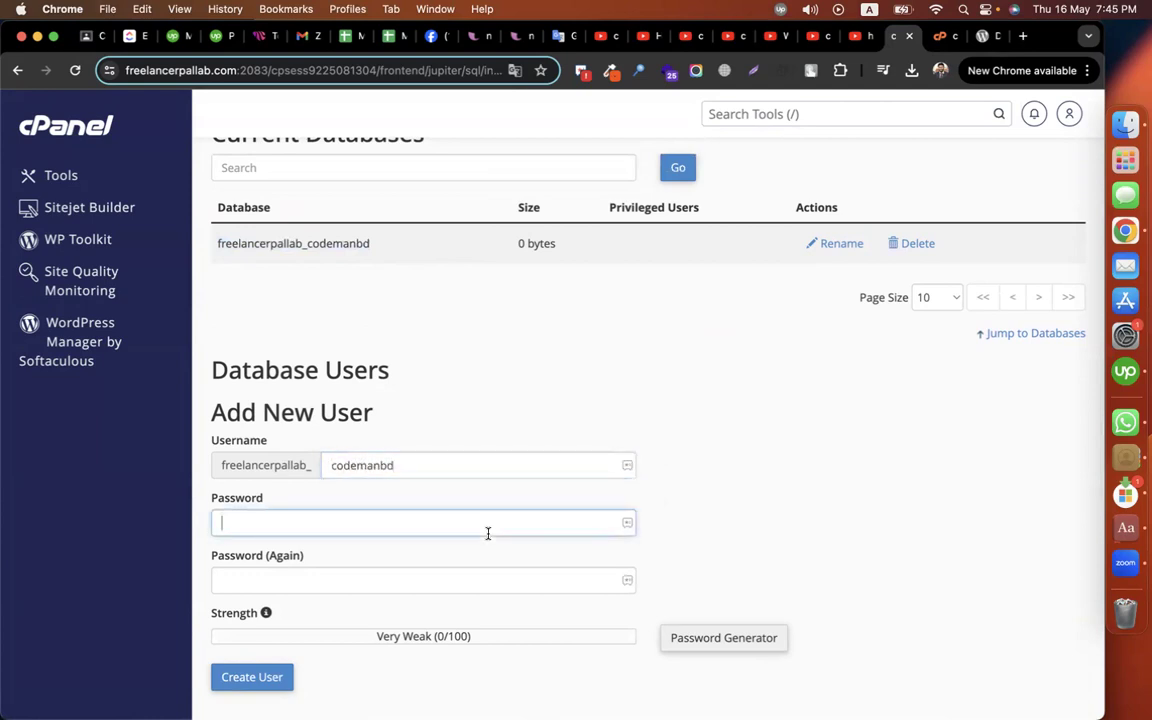
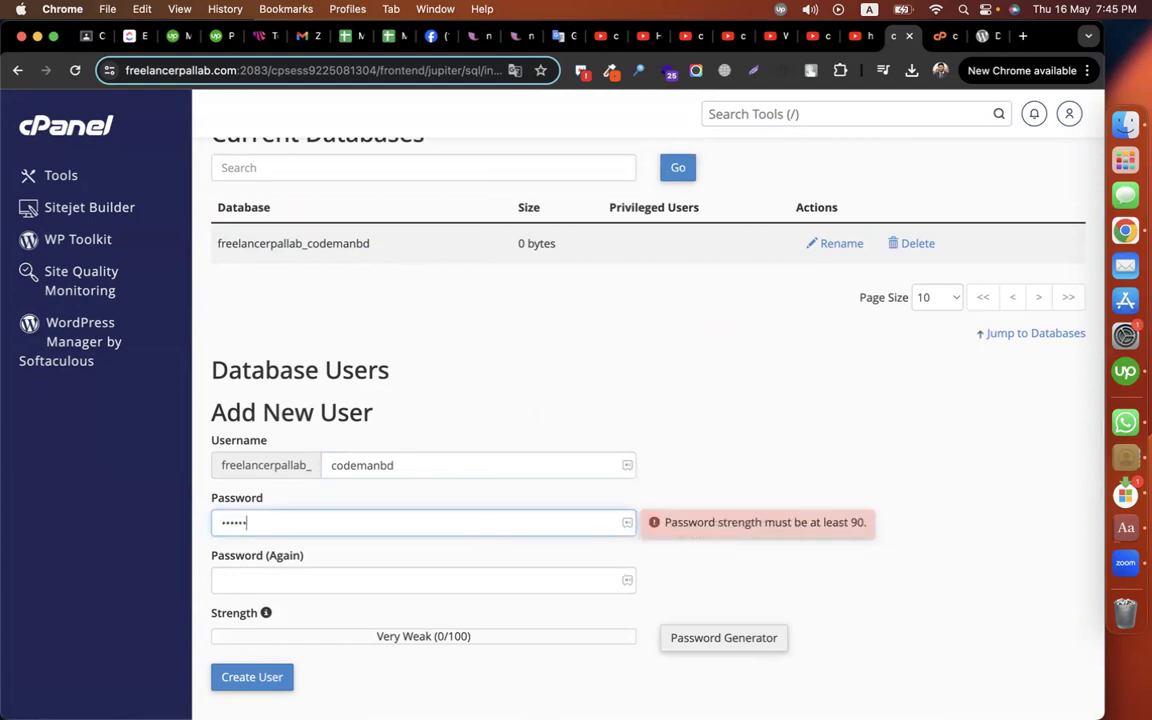
left_click(455, 585)
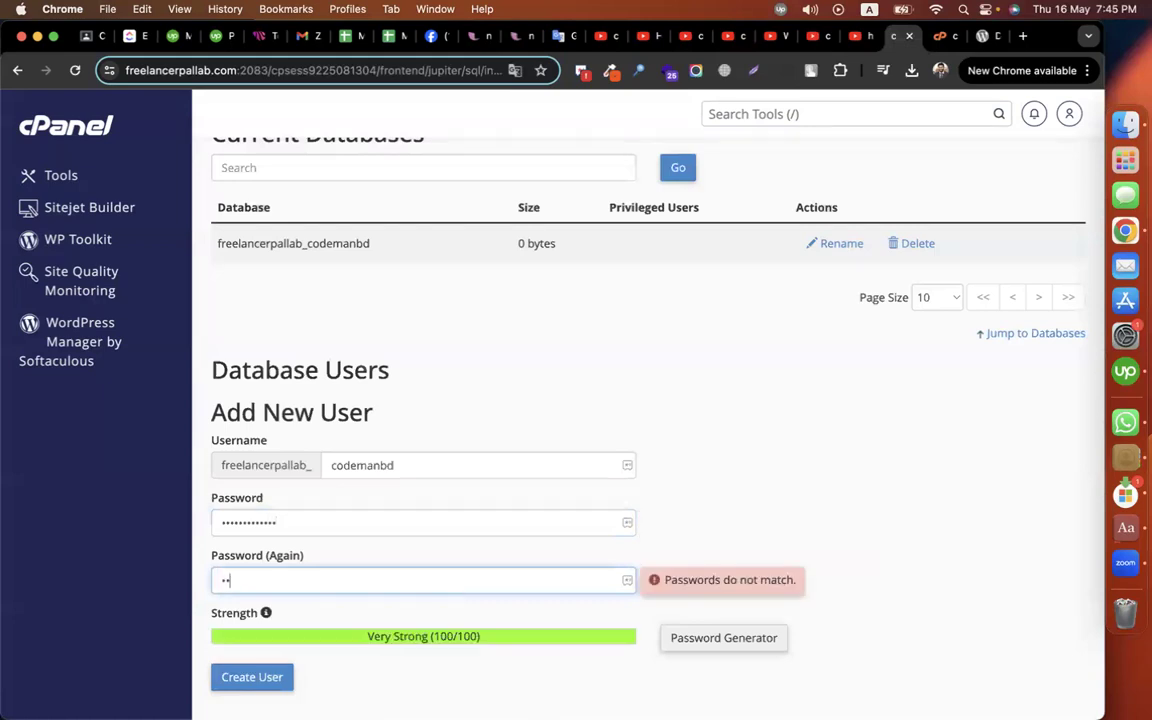
left_click(914, 451)
scroll(914, 451, "down", 2)
left_click(309, 415)
key("Tab")
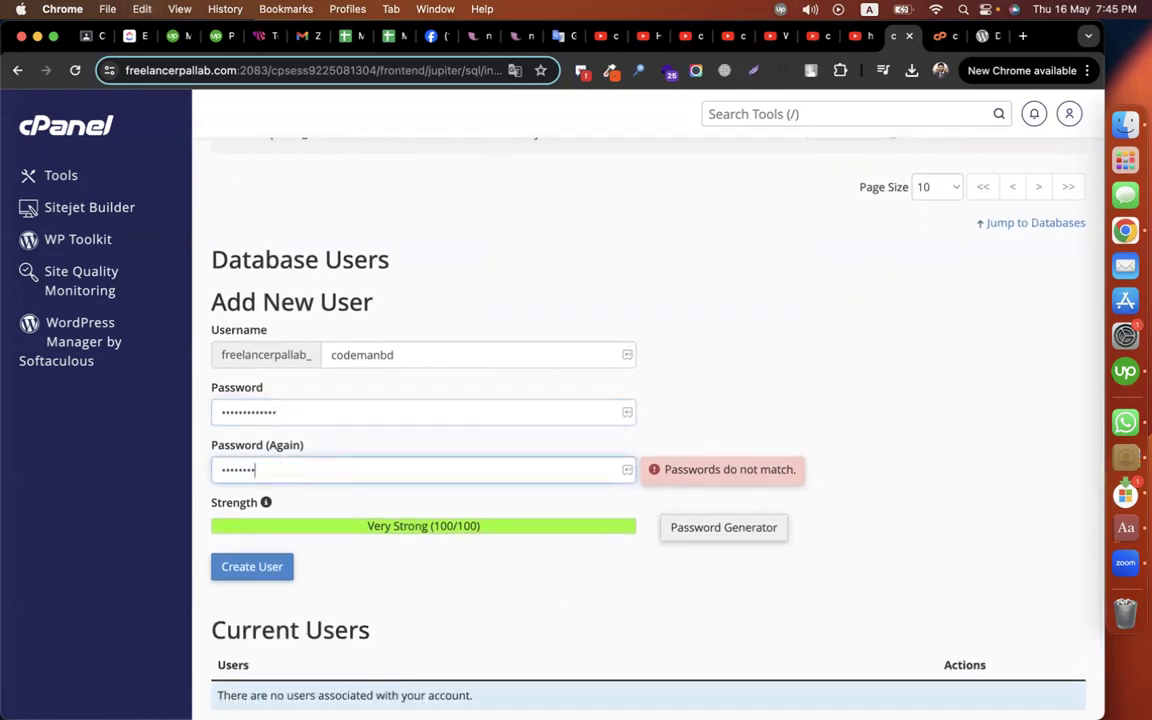
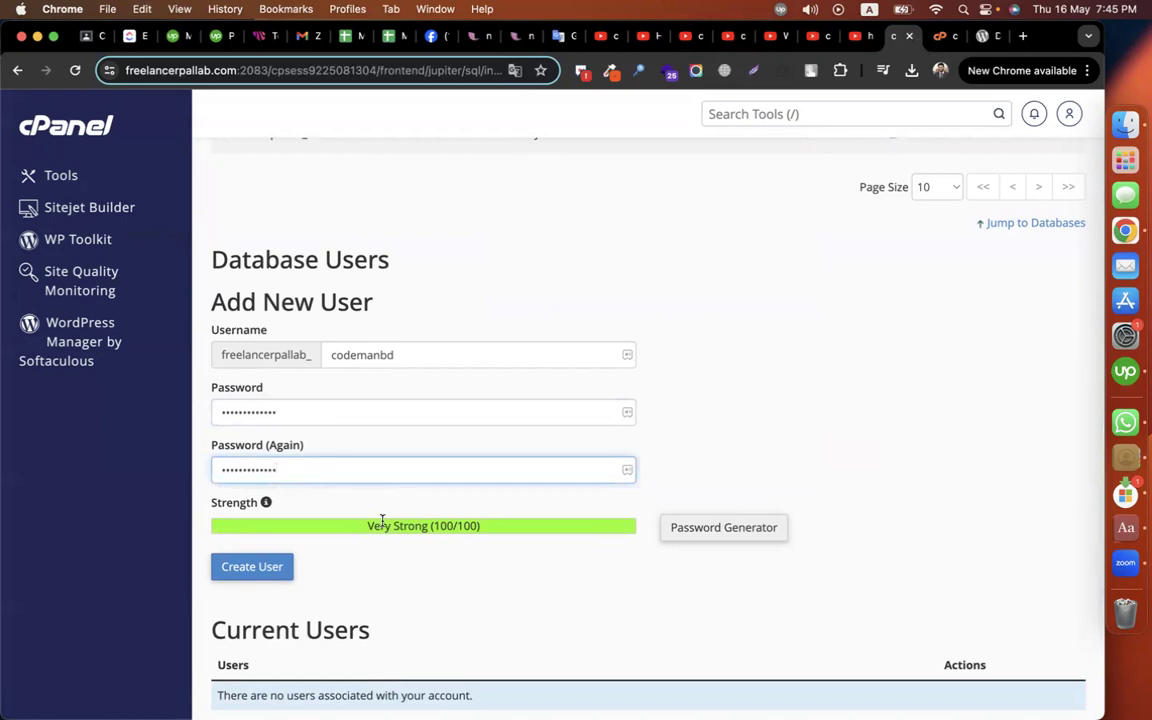
left_click(246, 567)
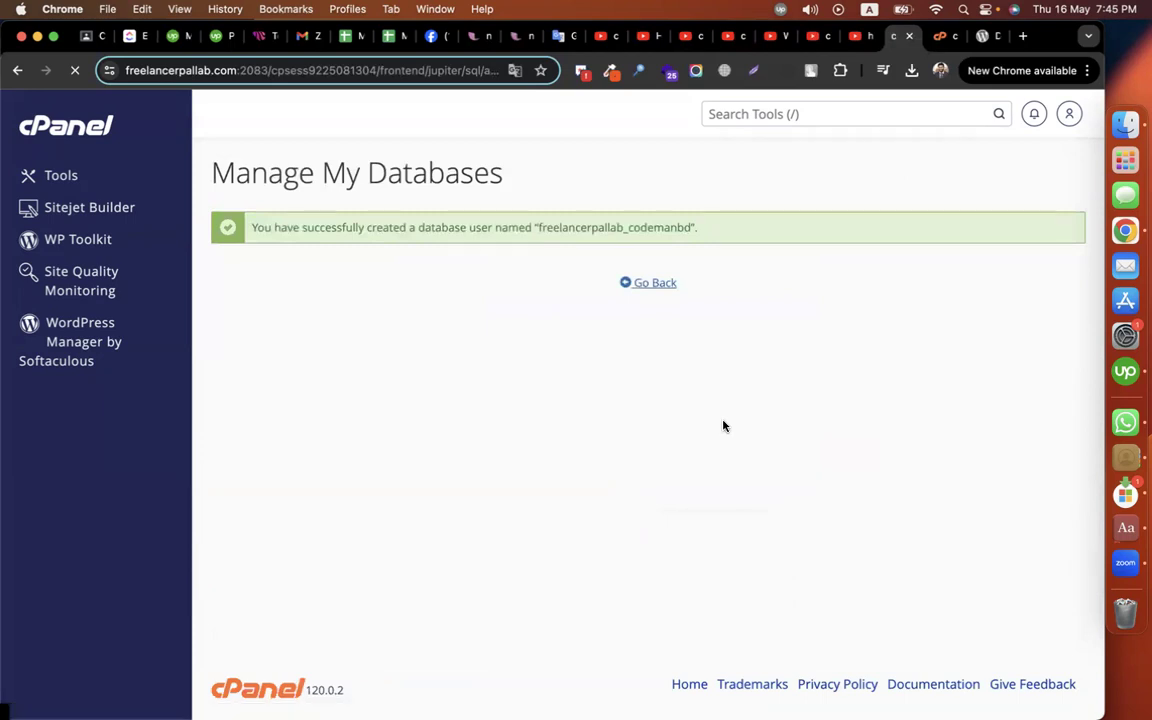
Step: Under Add User To Database, add user freelancerpallab_codemanbd to database freelancerpallab_codemanbd
scroll(714, 405, "down", 1)
scroll(714, 409, "down", 6)
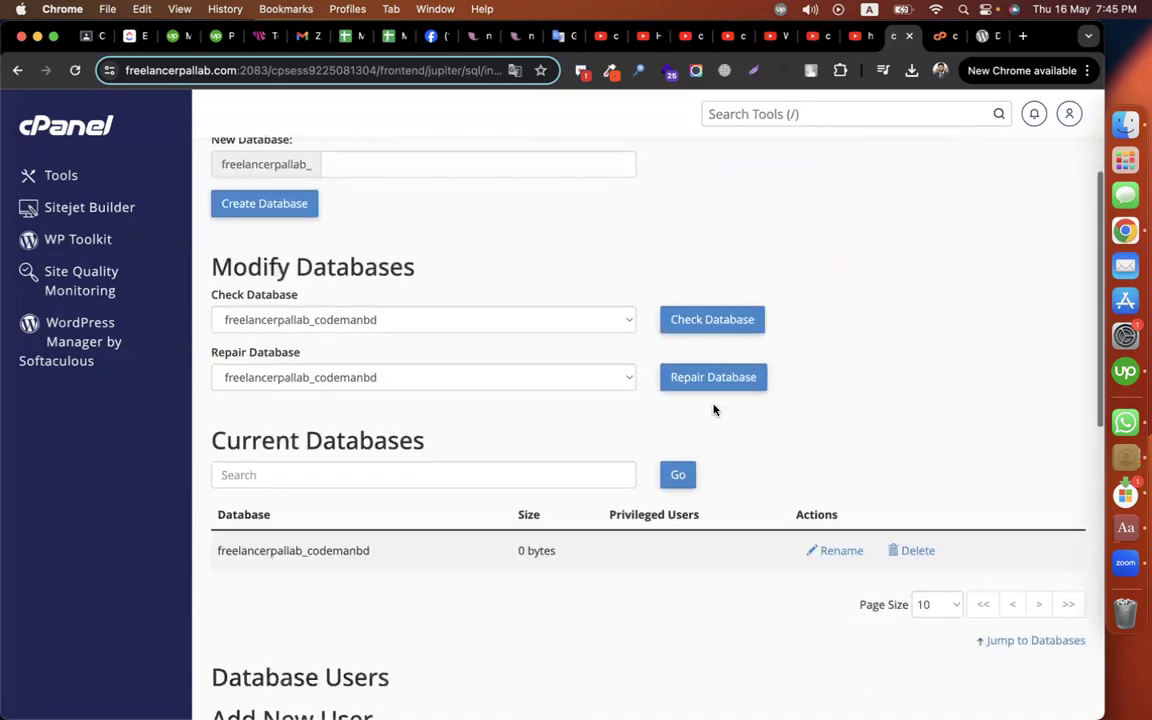
scroll(268, 354, "down", 8)
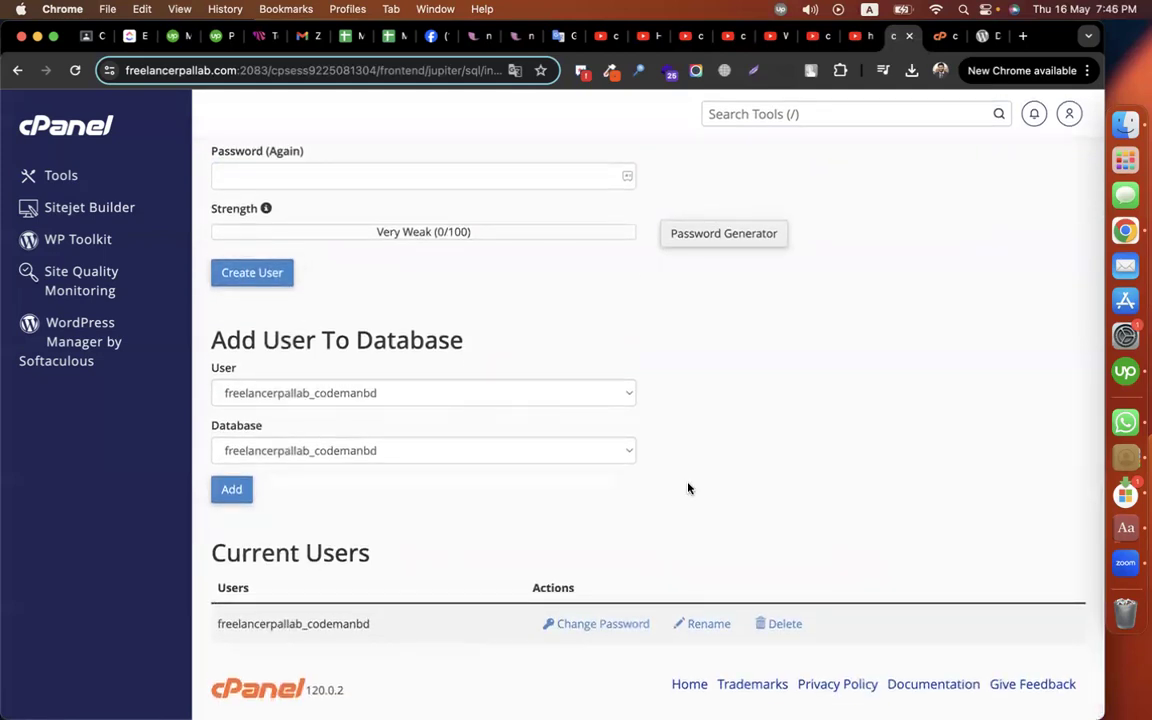
left_click_drag(210, 340, 468, 345)
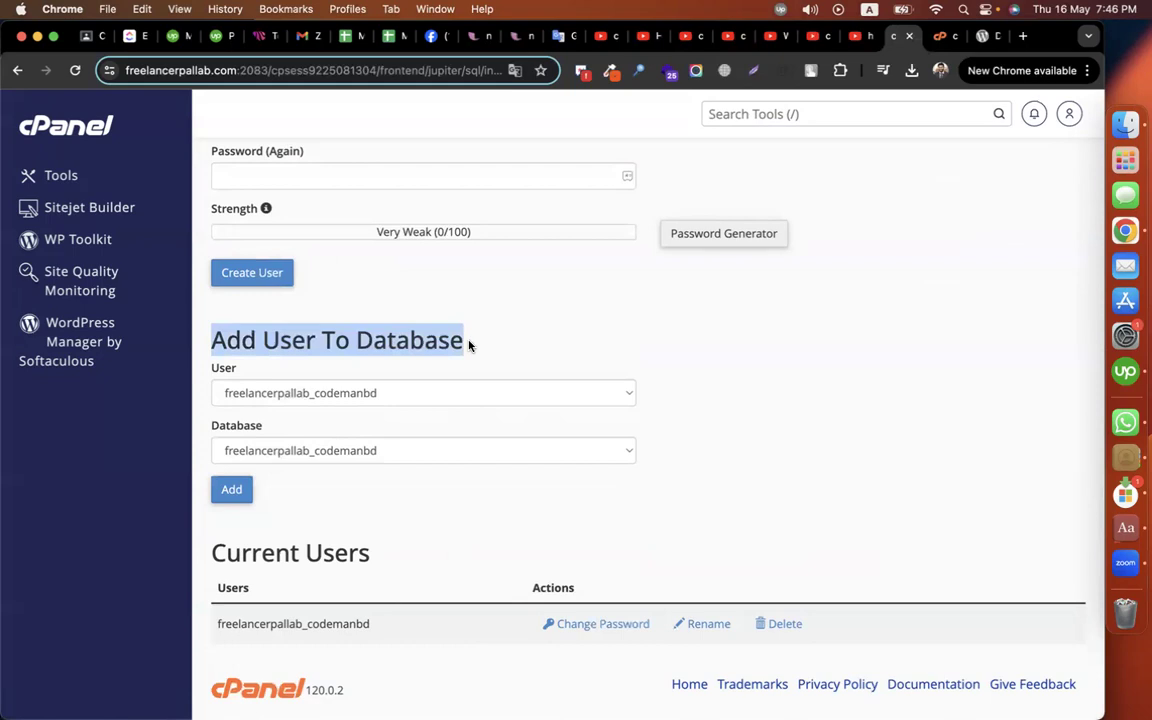
left_click(398, 392)
left_click(415, 396)
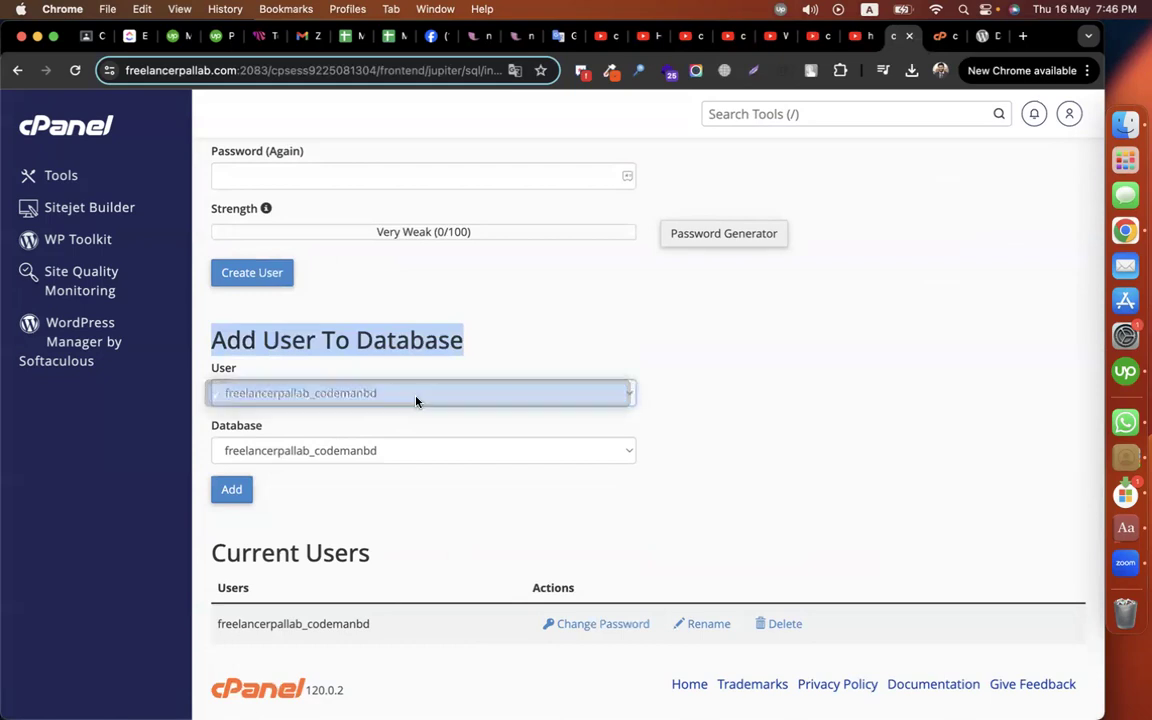
left_click(379, 449)
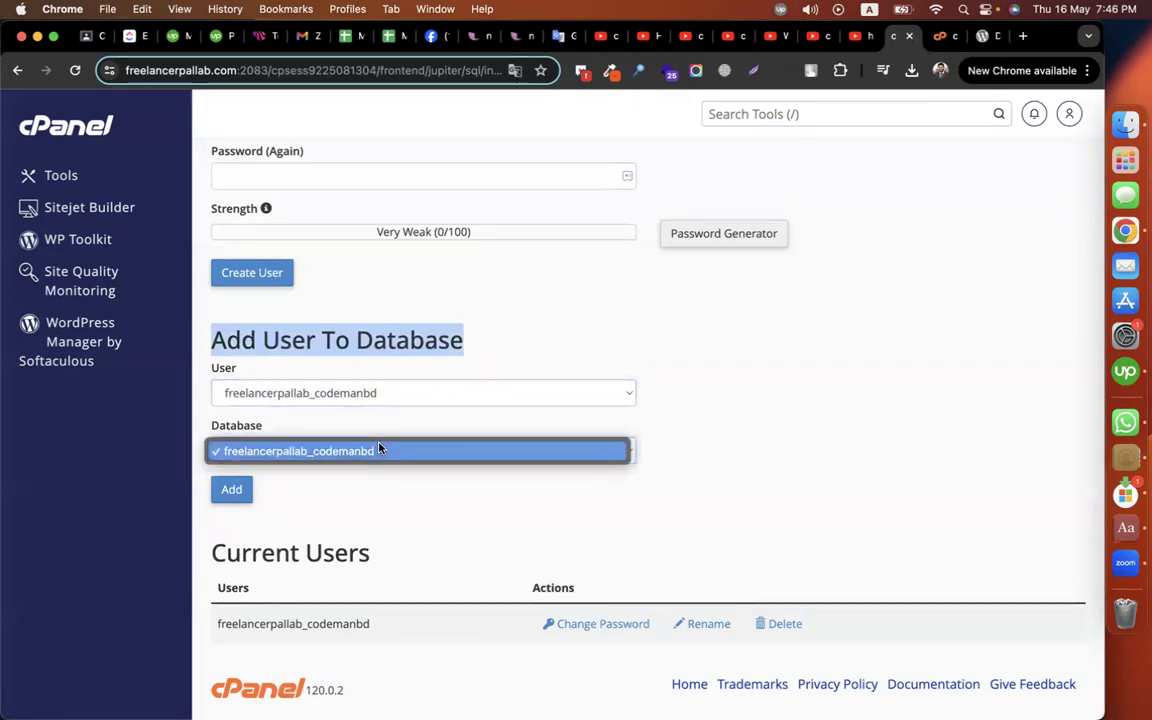
left_click(379, 448)
left_click(380, 394)
left_click(381, 396)
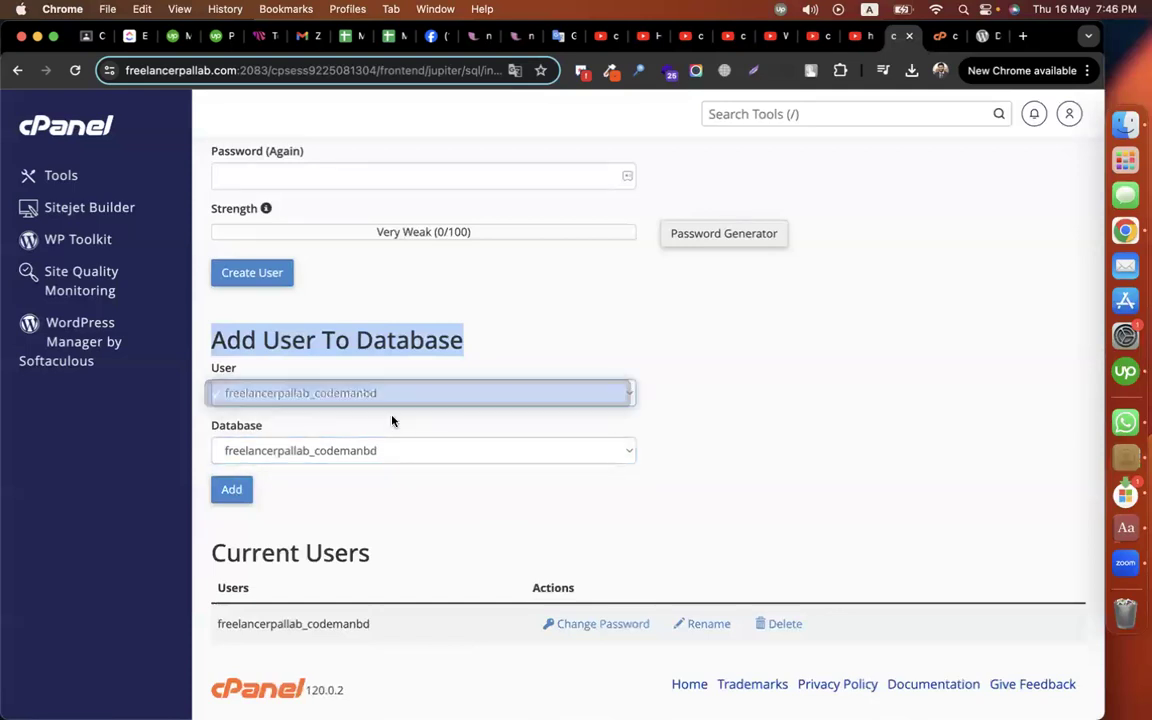
left_click(376, 449)
left_click(378, 449)
left_click(231, 489)
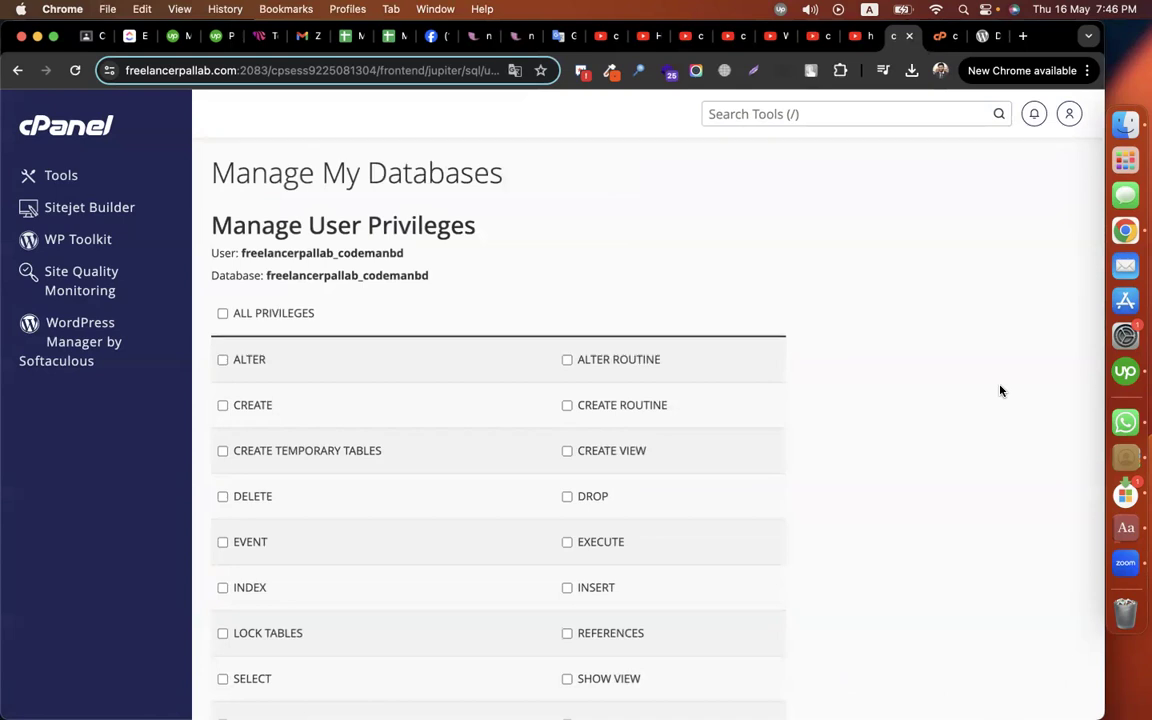
Step: Grant the user ALL PRIVILEGES on the database and save the changes
scroll(1001, 390, "down", 2)
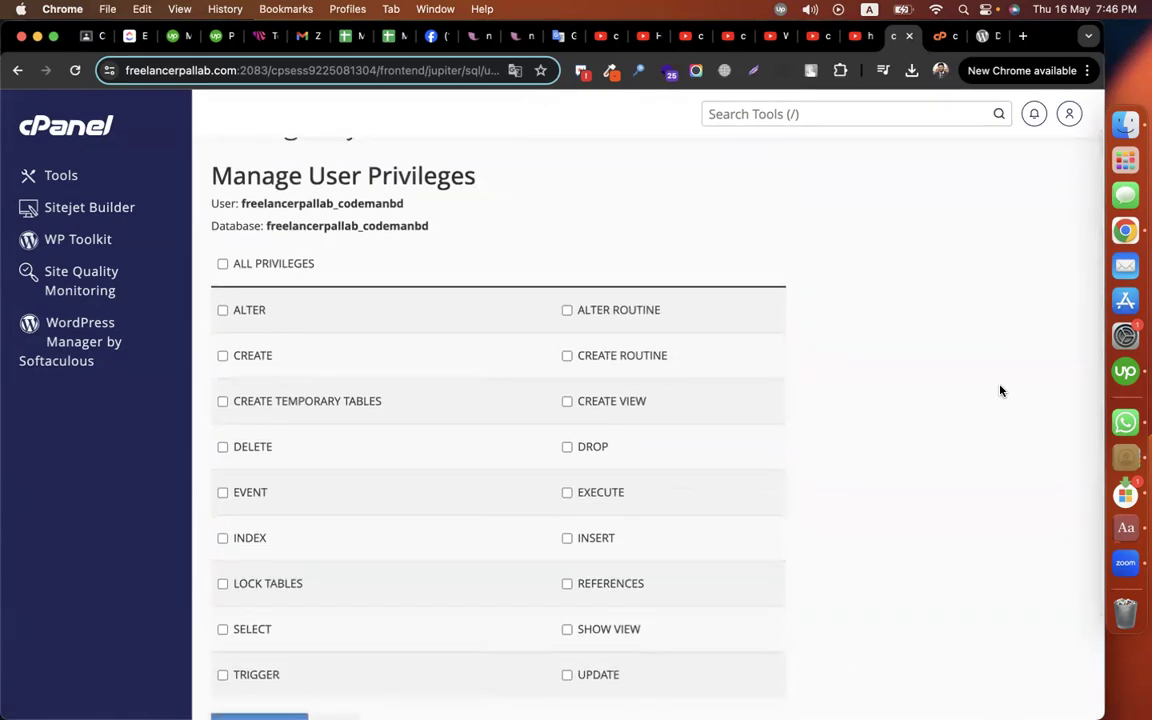
scroll(1001, 390, "down", 3)
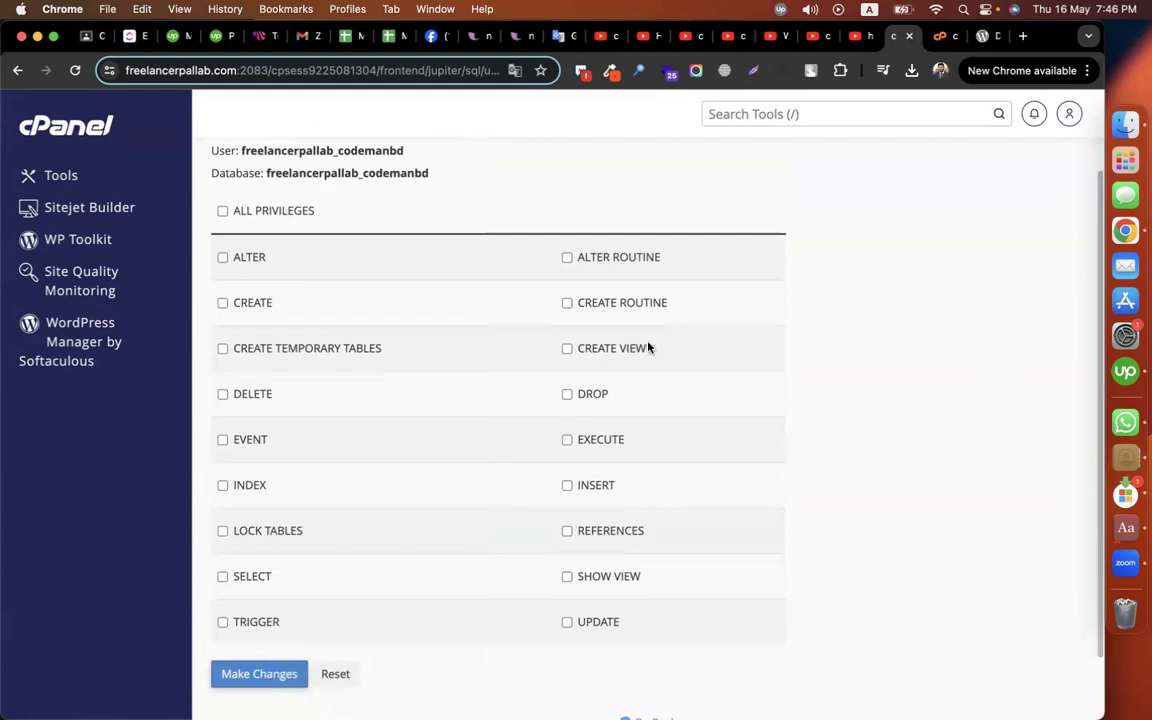
left_click(222, 211)
scroll(964, 456, "down", 2)
left_click(258, 628)
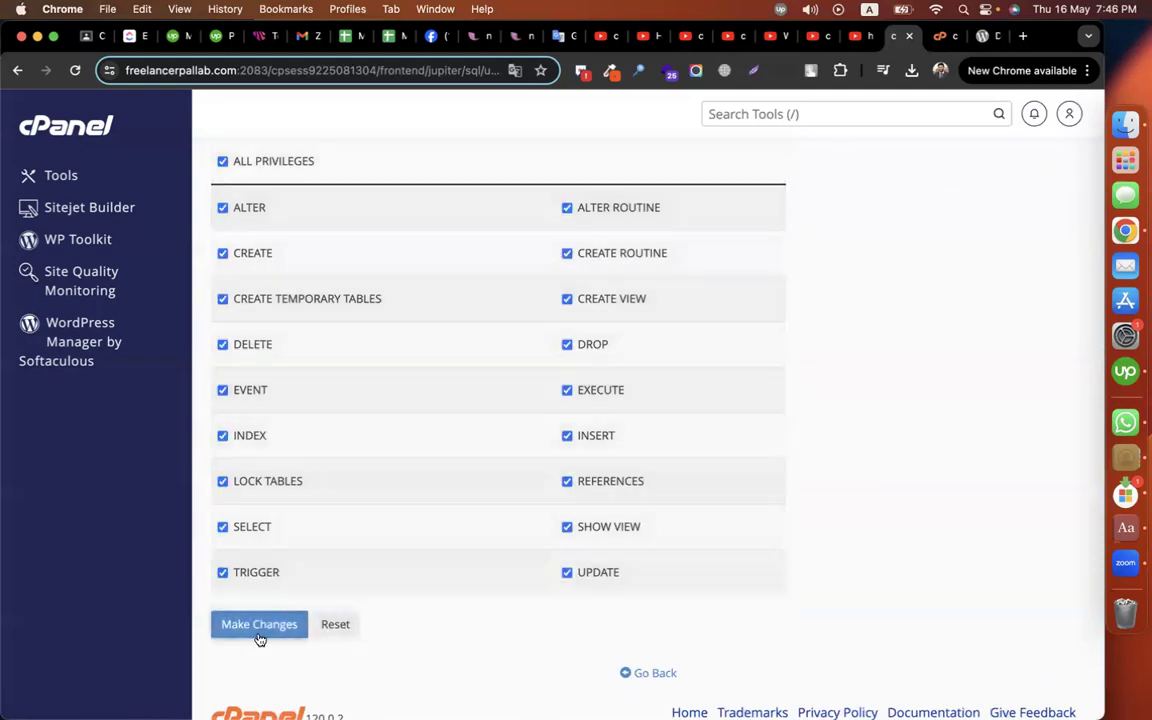
Step: Return to the cPanel tools page and launch phpMyAdmin
scroll(679, 454, "up", 3)
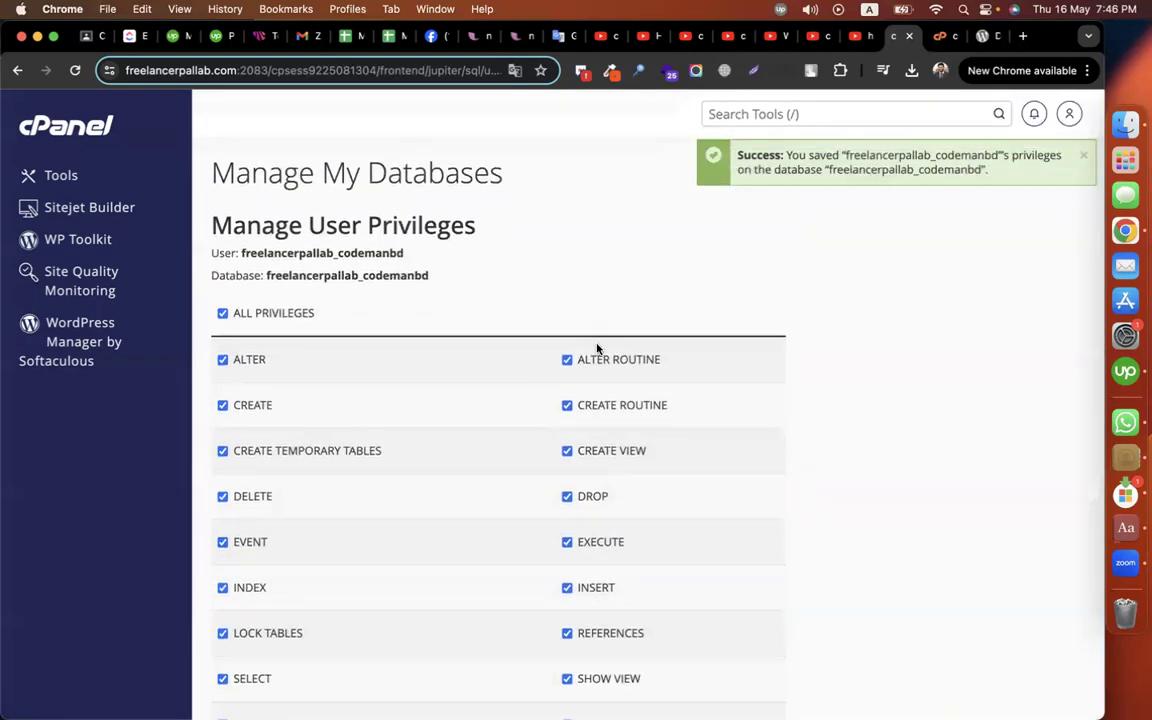
left_click(80, 135)
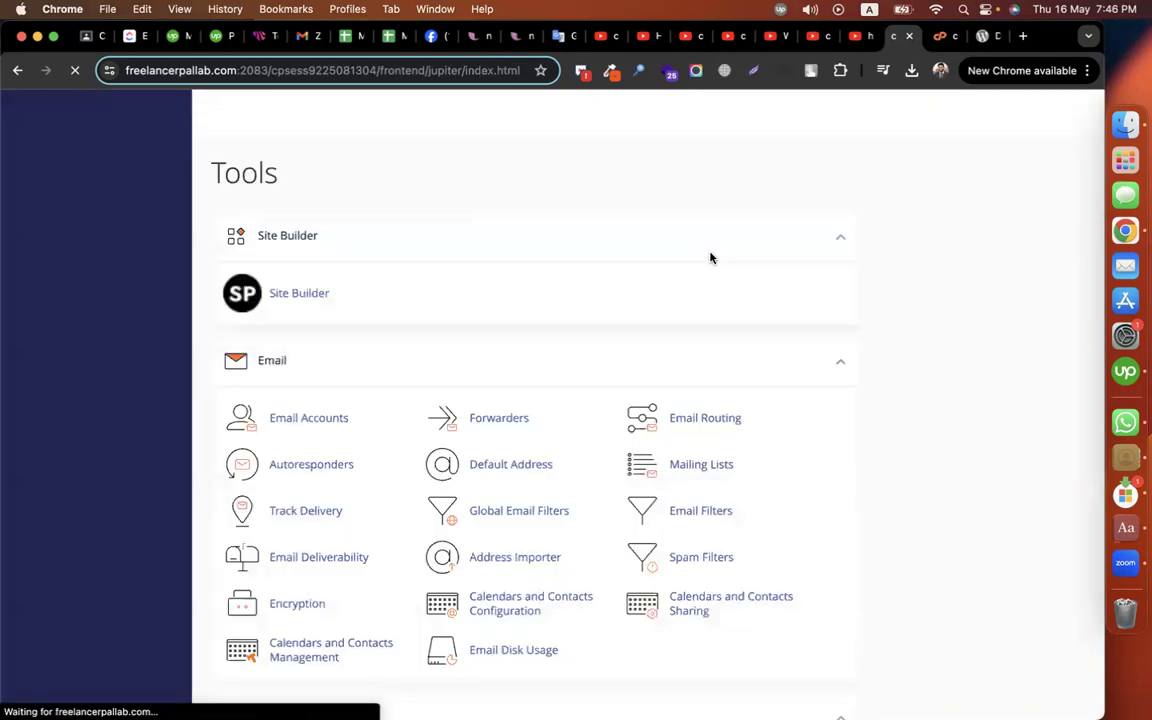
scroll(597, 412, "down", 6)
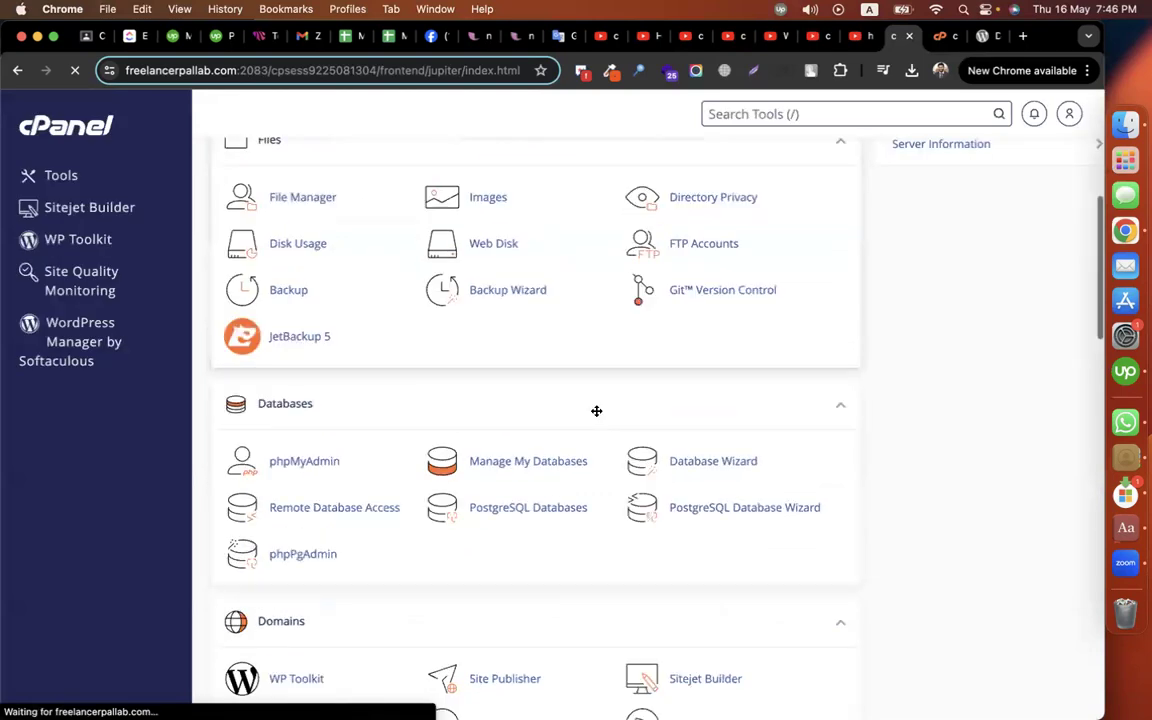
left_click(321, 460)
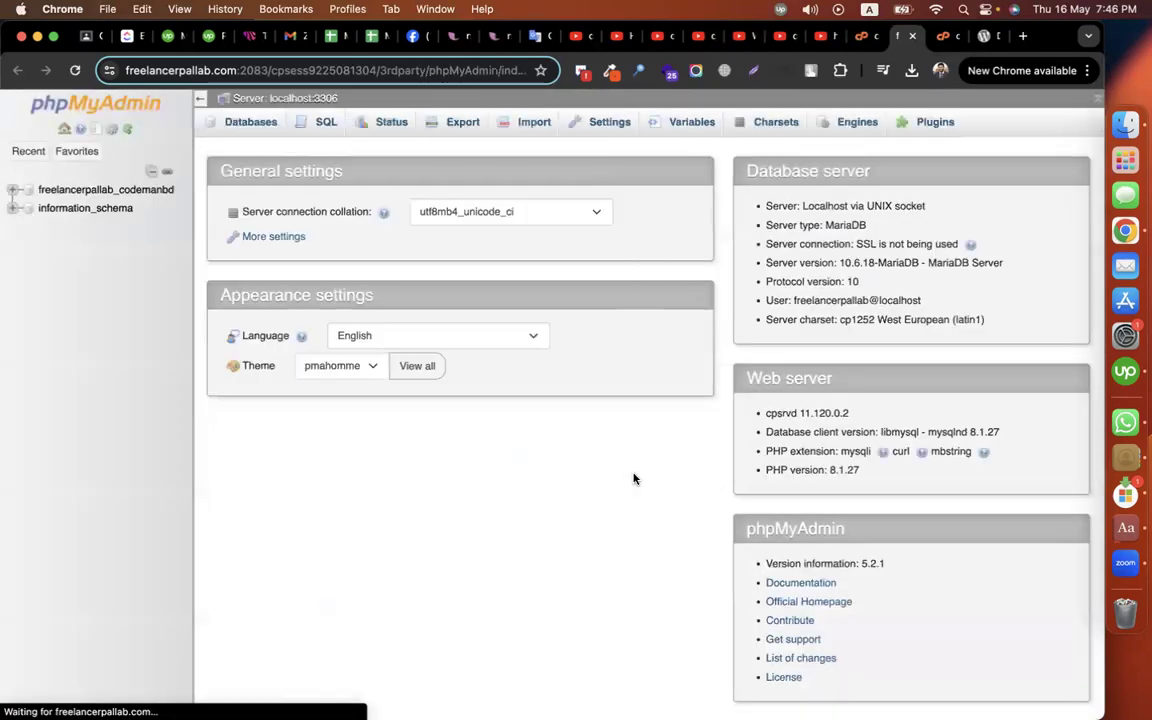
Step: Check freelancerpallab_codemanbd has no tables, view the empty public_html, and open a new tab
left_click(78, 192)
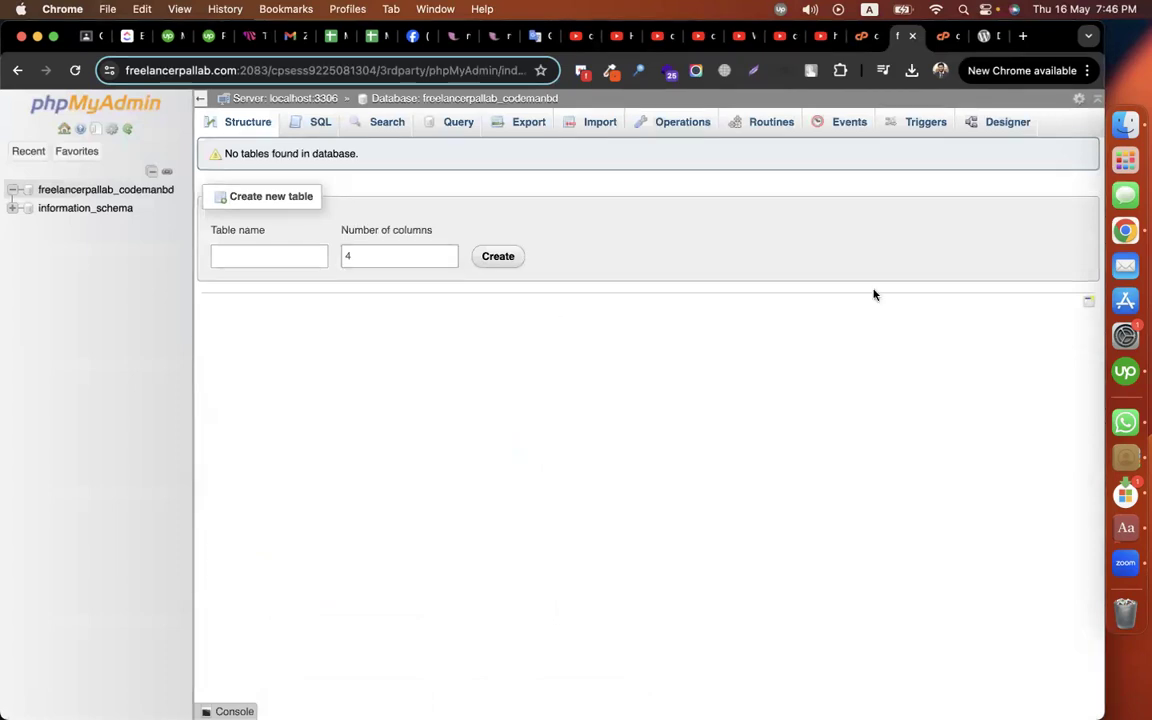
left_click(942, 37)
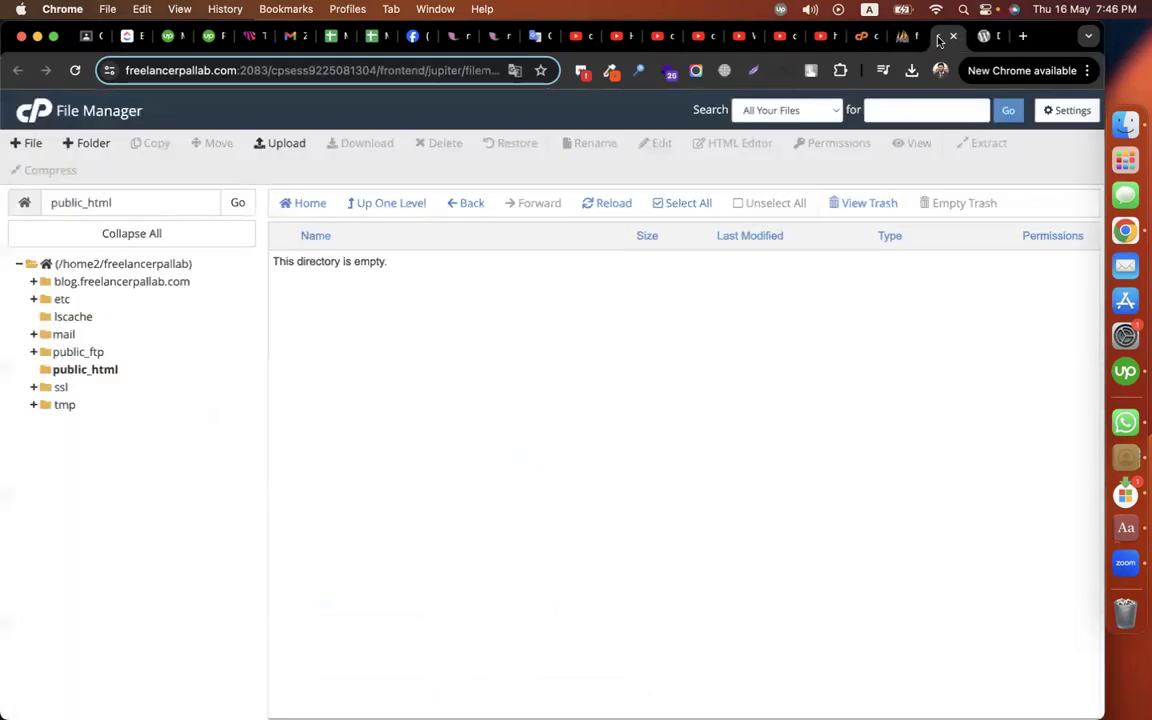
left_click(53, 368)
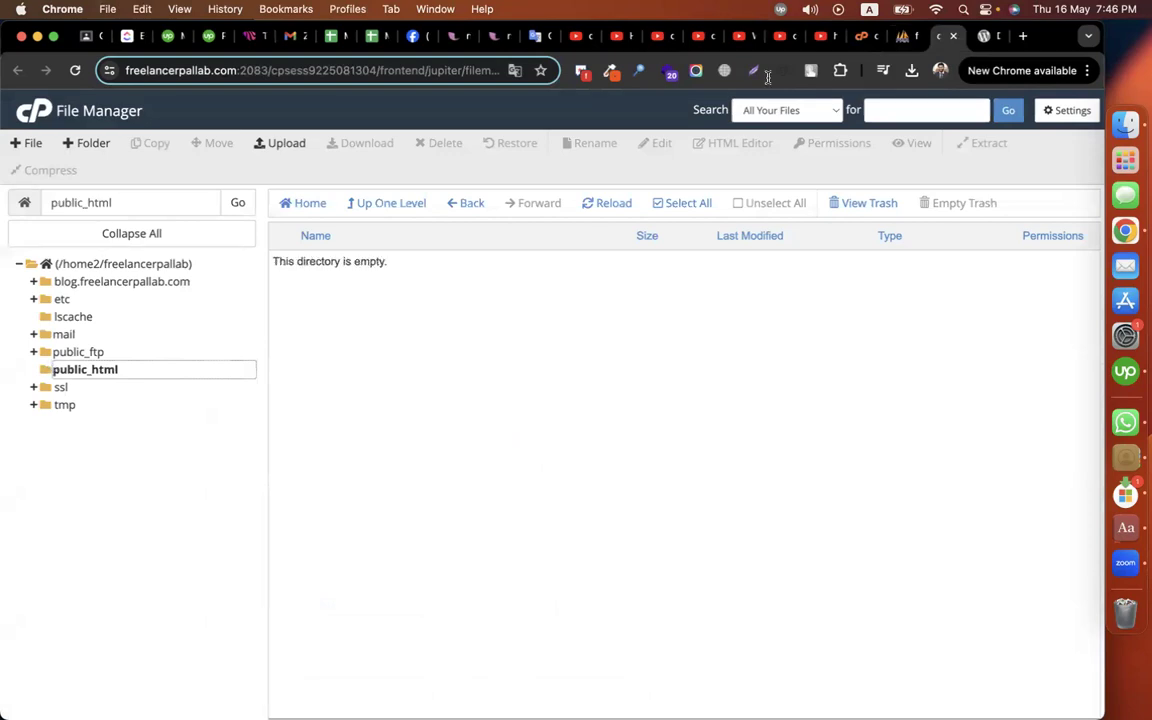
left_click(1022, 36)
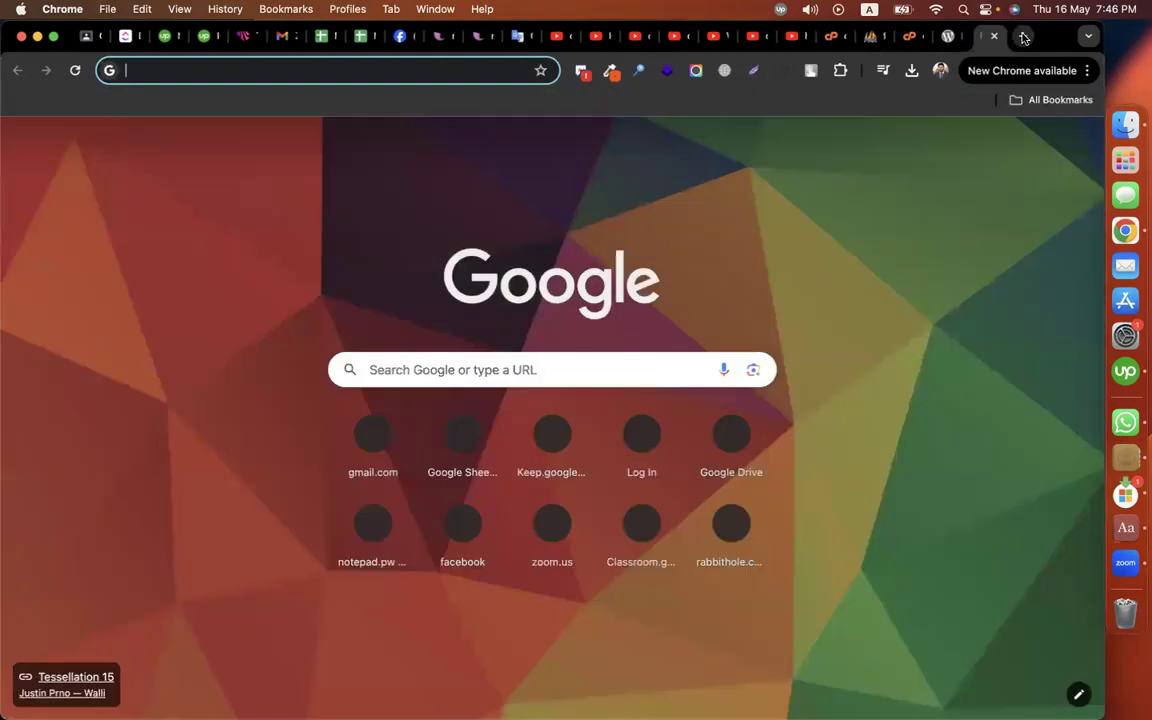
Step: Search 'wordpress' to reach the WordPress 6.5.3 download page, then return to File Manager
type("wordpress")
key("Return")
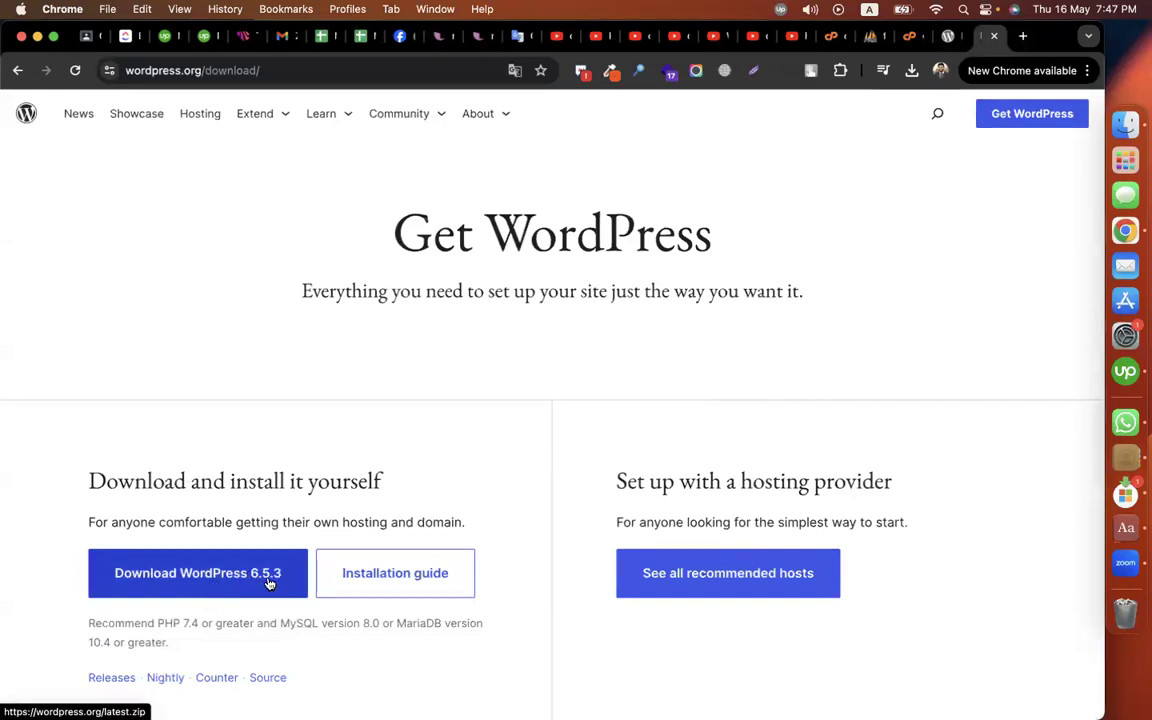
left_click(908, 38)
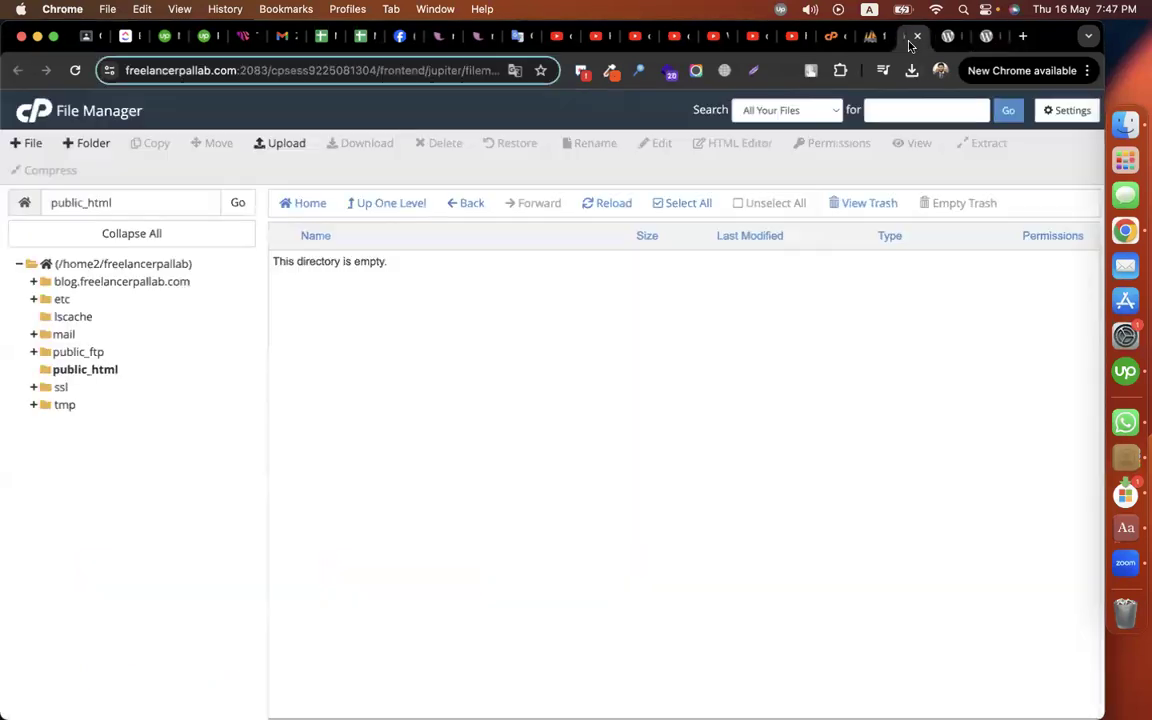
Step: Upload wordpress-6.5.3.zip from Downloads into public_html and go back to the folder listing
left_click(285, 150)
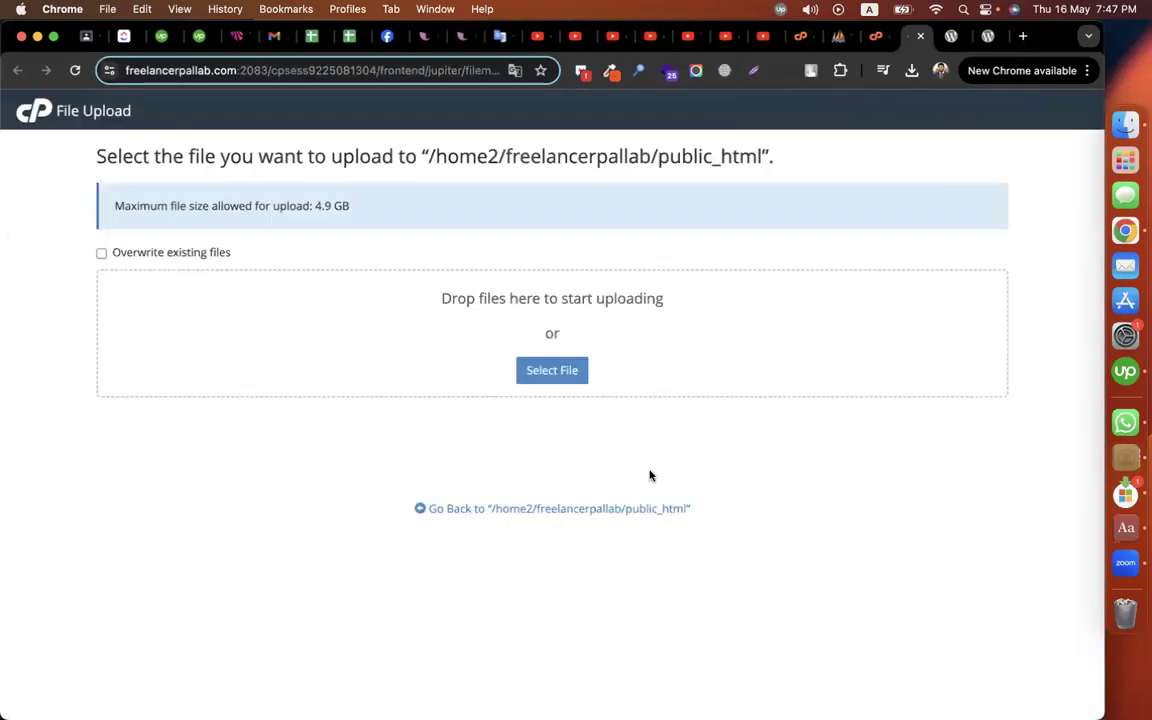
left_click(553, 372)
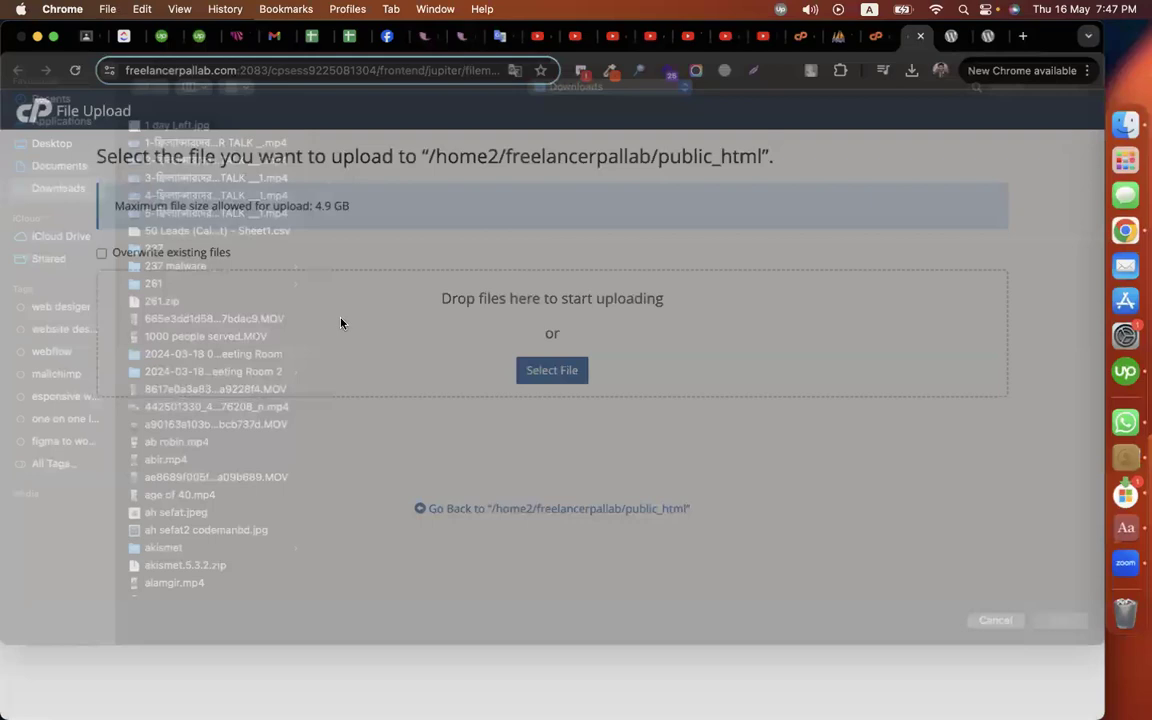
type("wo")
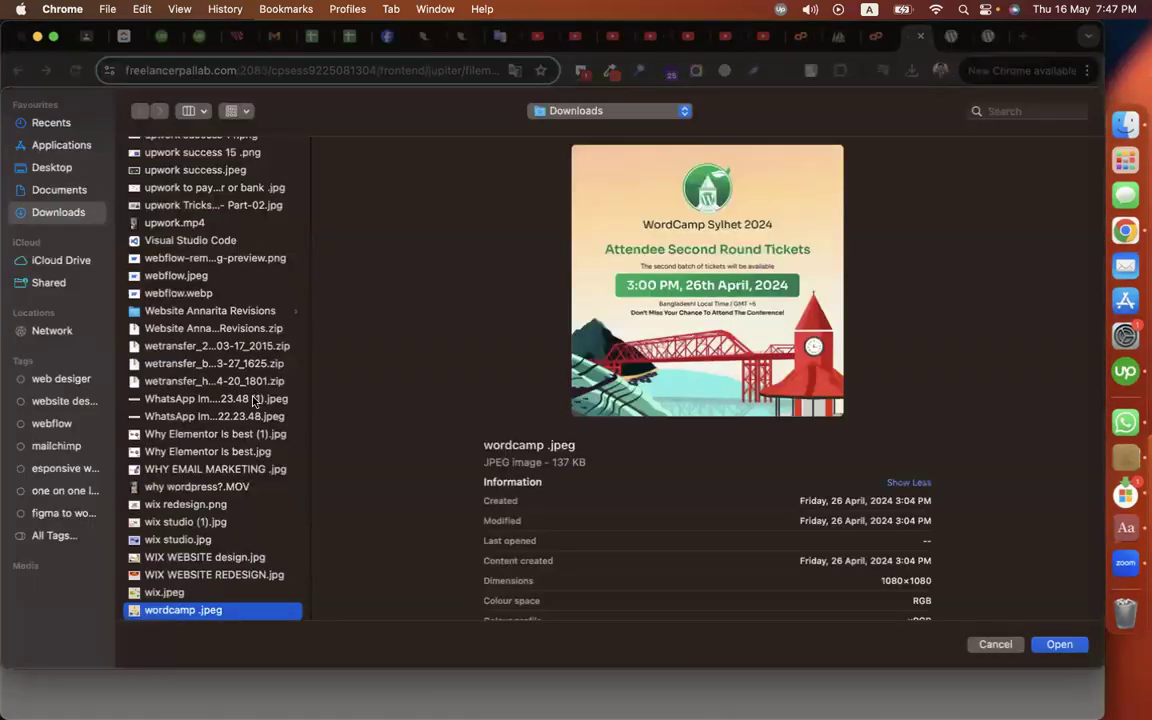
scroll(254, 400, "down", 5)
scroll(252, 400, "down", 1)
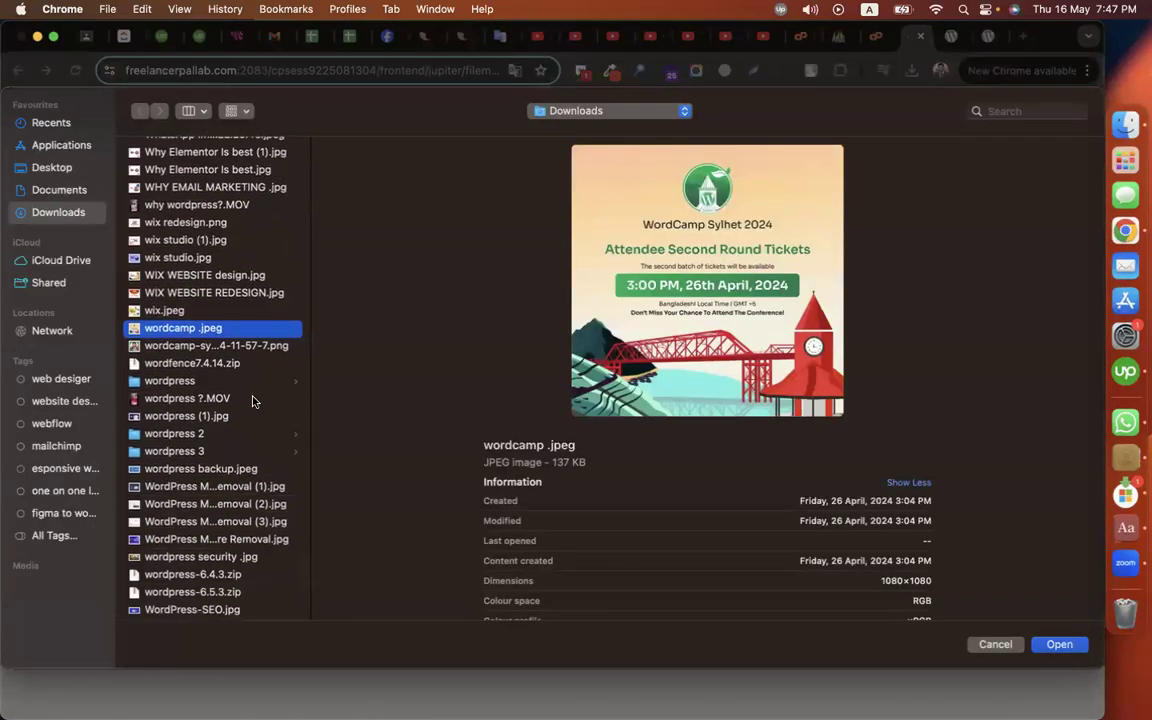
left_click(226, 593)
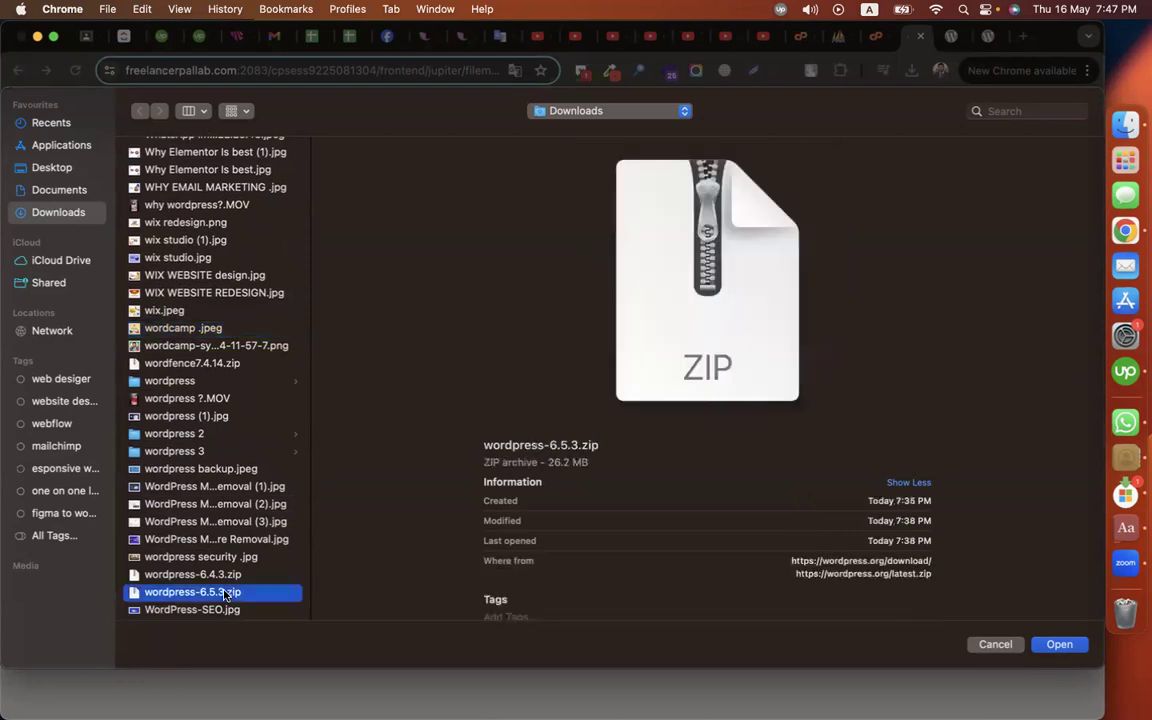
double_click(210, 593)
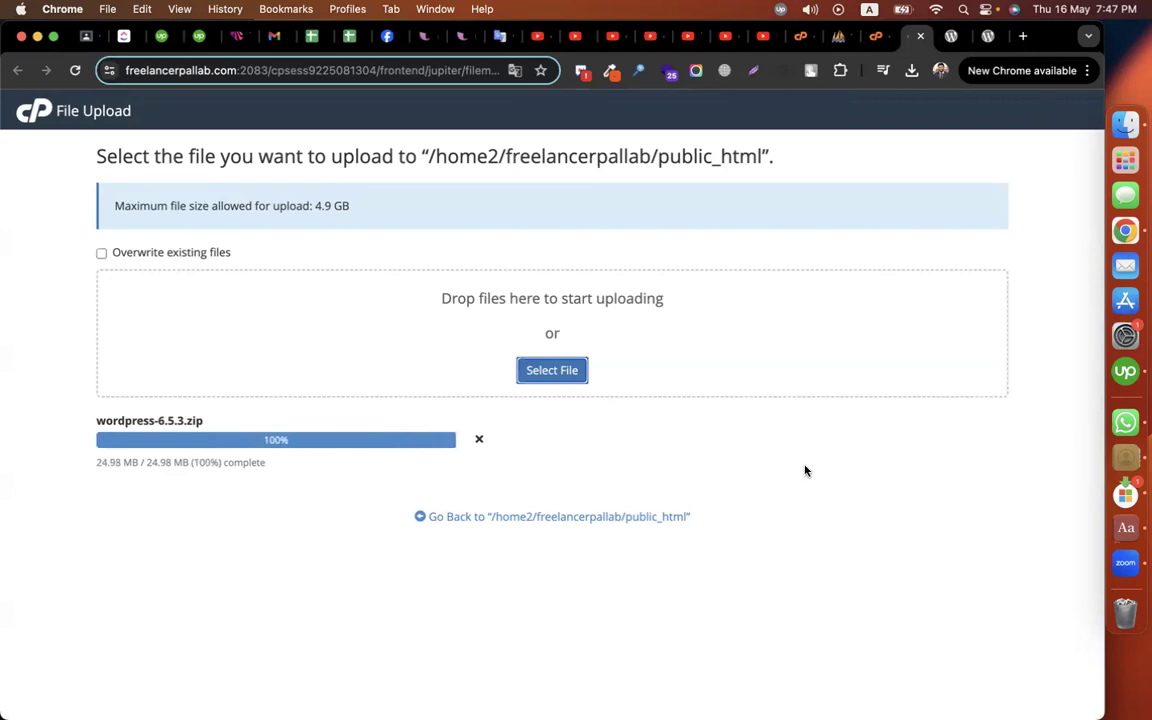
left_click(530, 518)
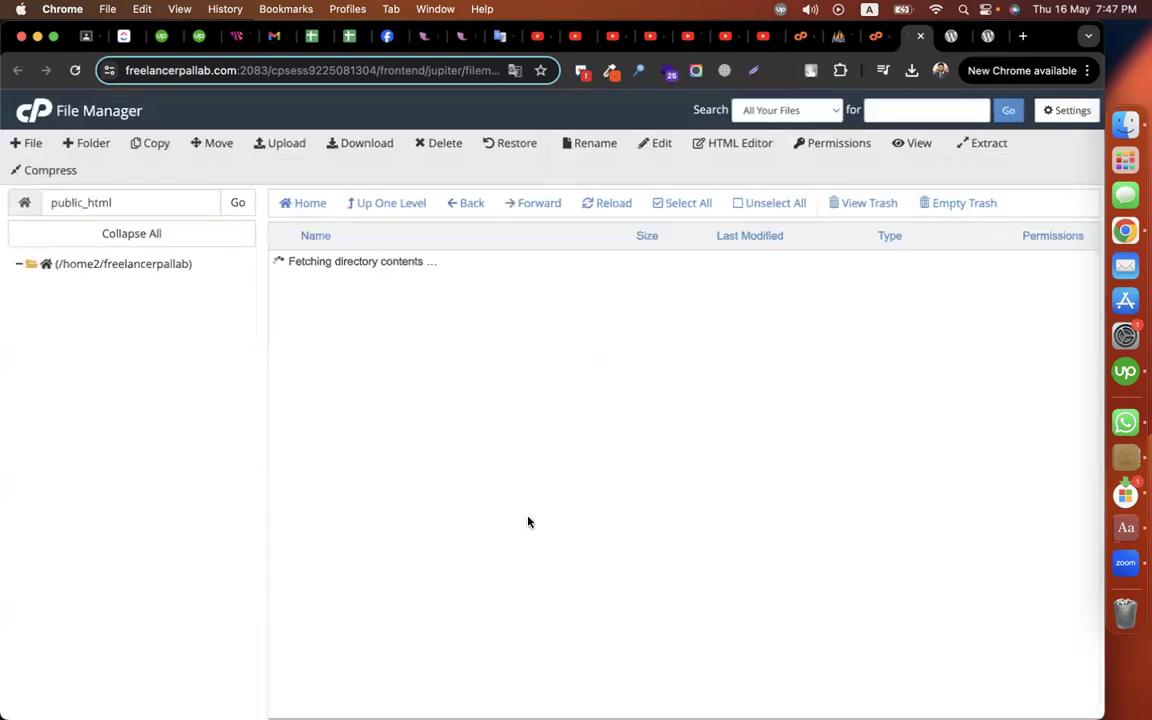
Step: Extract wordpress-6.5.3.zip into public_html
left_click(314, 261)
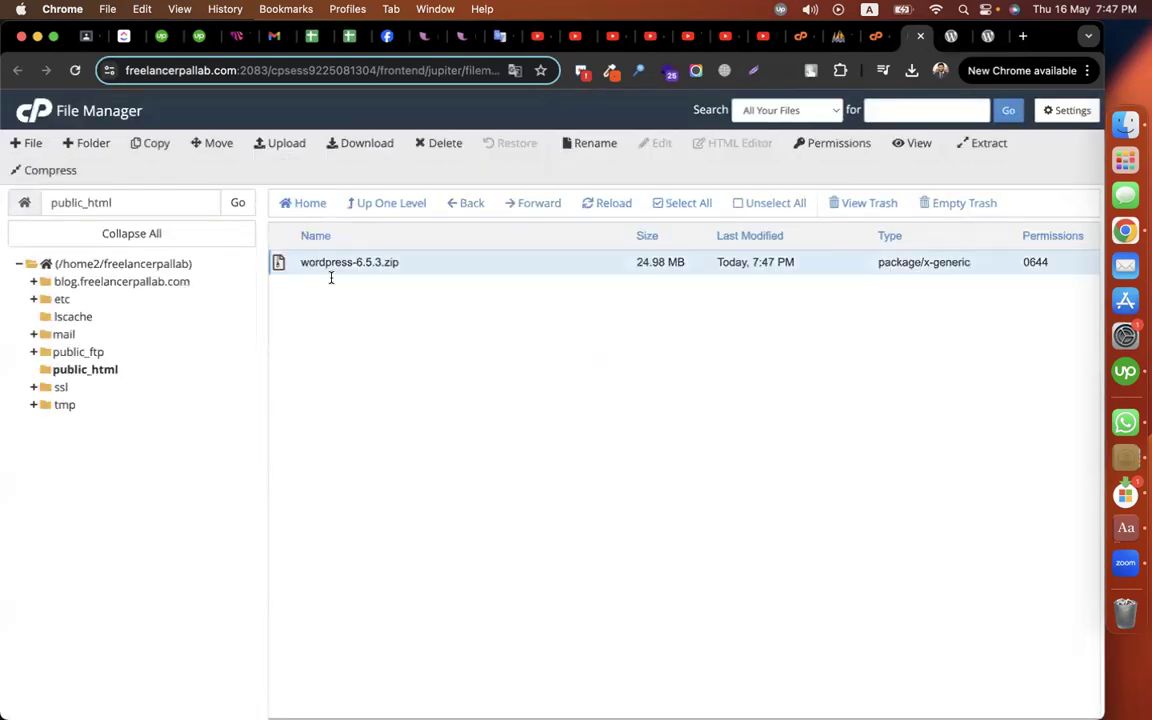
right_click(336, 264)
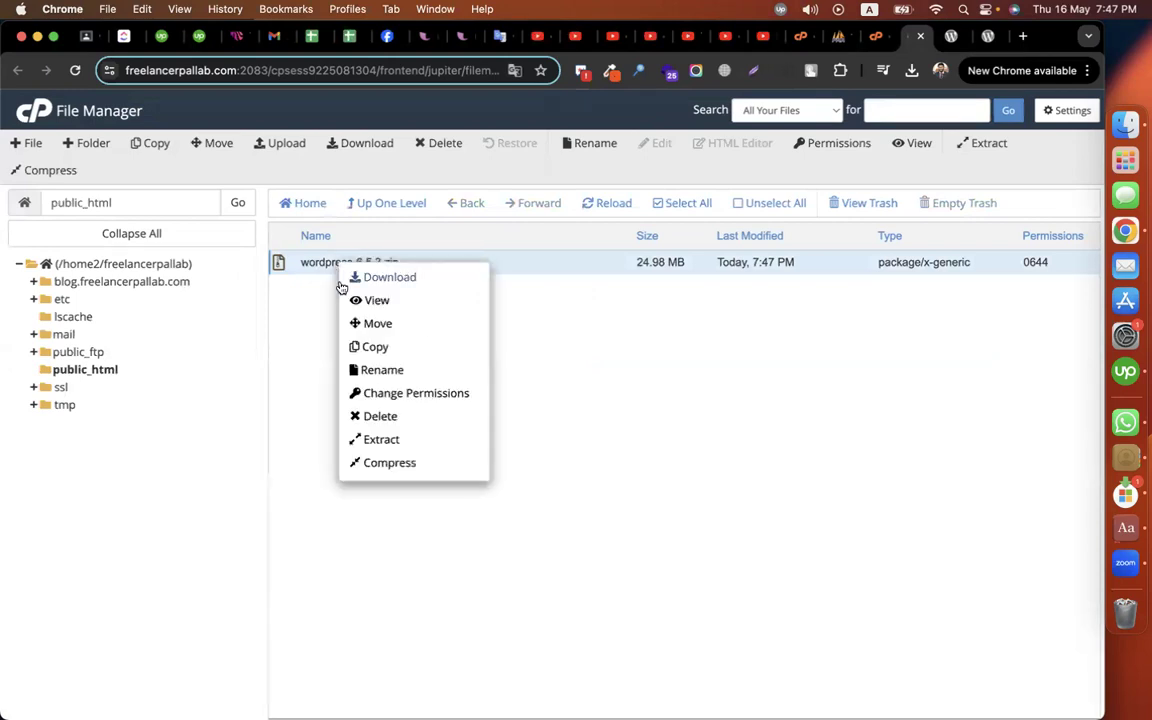
left_click(392, 439)
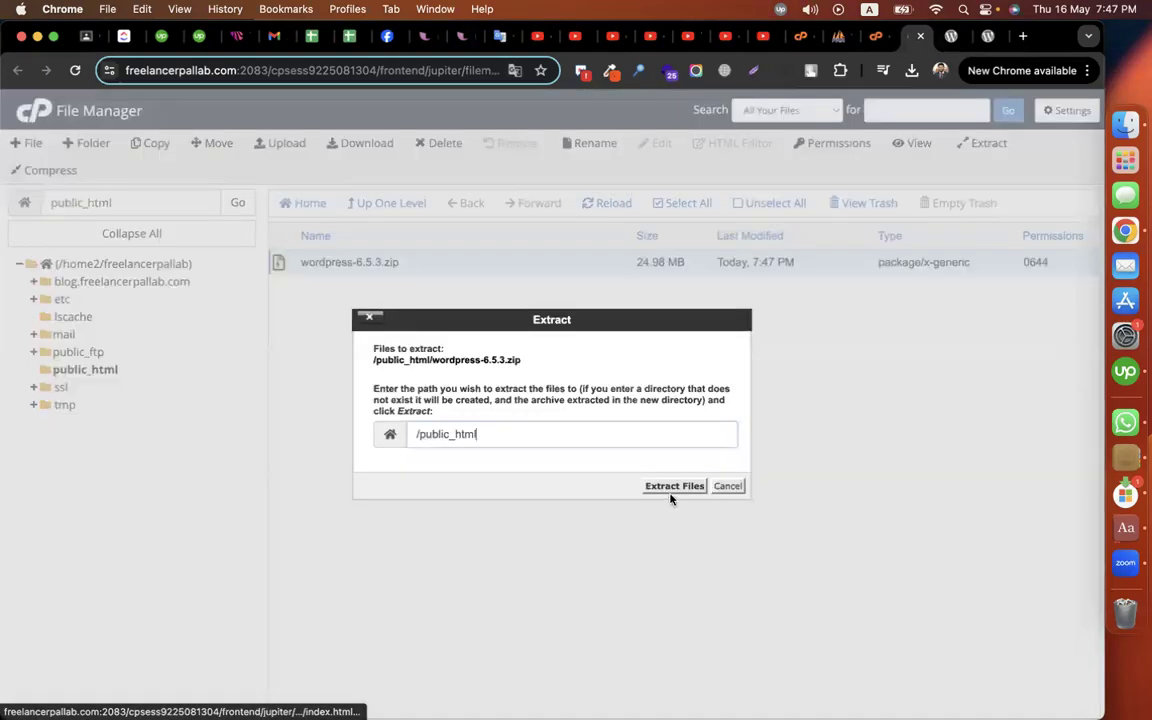
left_click(667, 489)
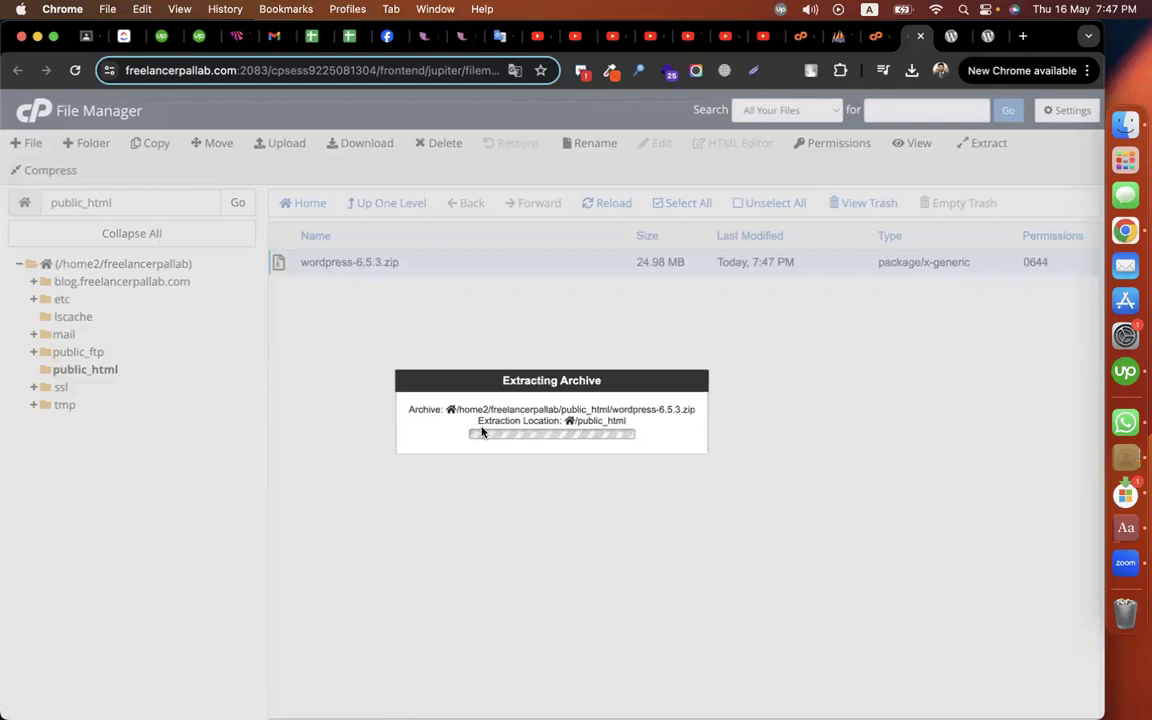
left_click(810, 568)
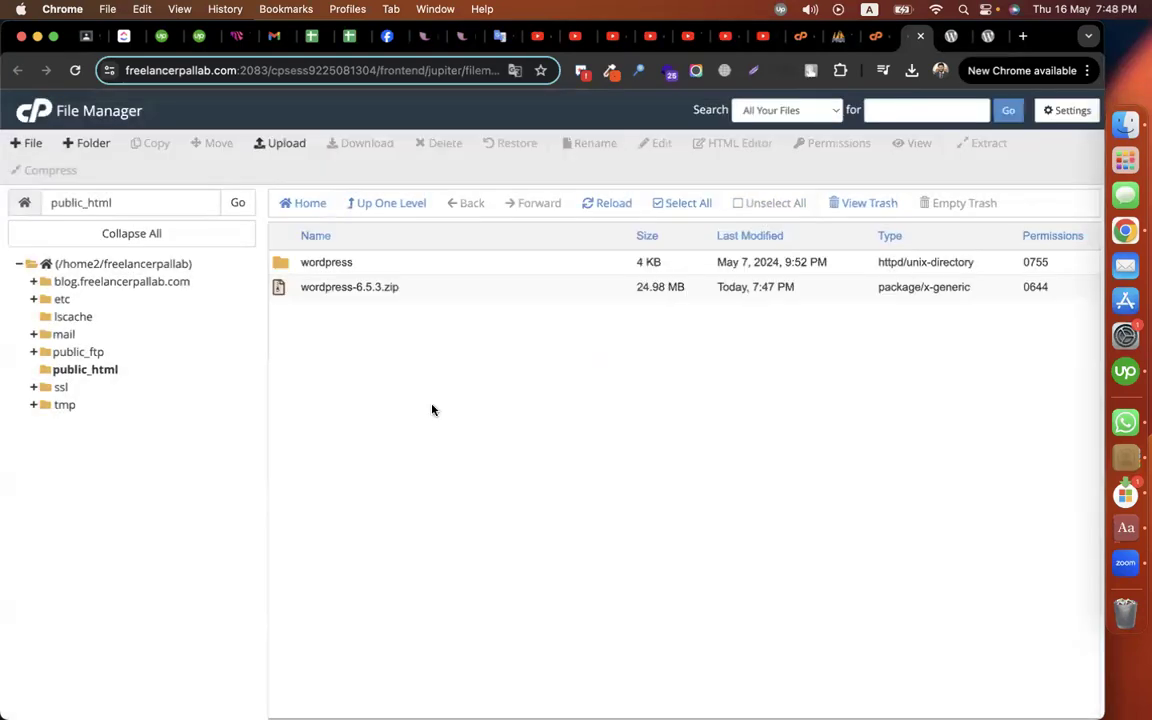
Step: Delete the wordpress-6.5.3.zip archive to the trash
left_click(305, 287)
right_click(313, 289)
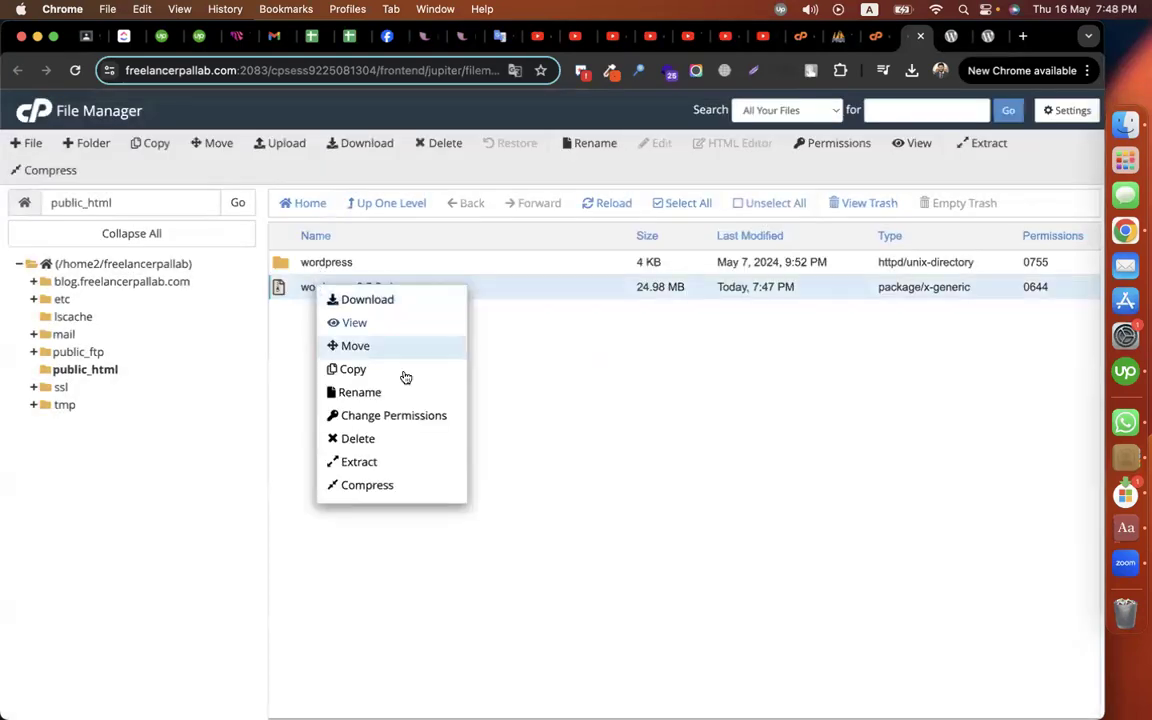
left_click(383, 439)
left_click(683, 455)
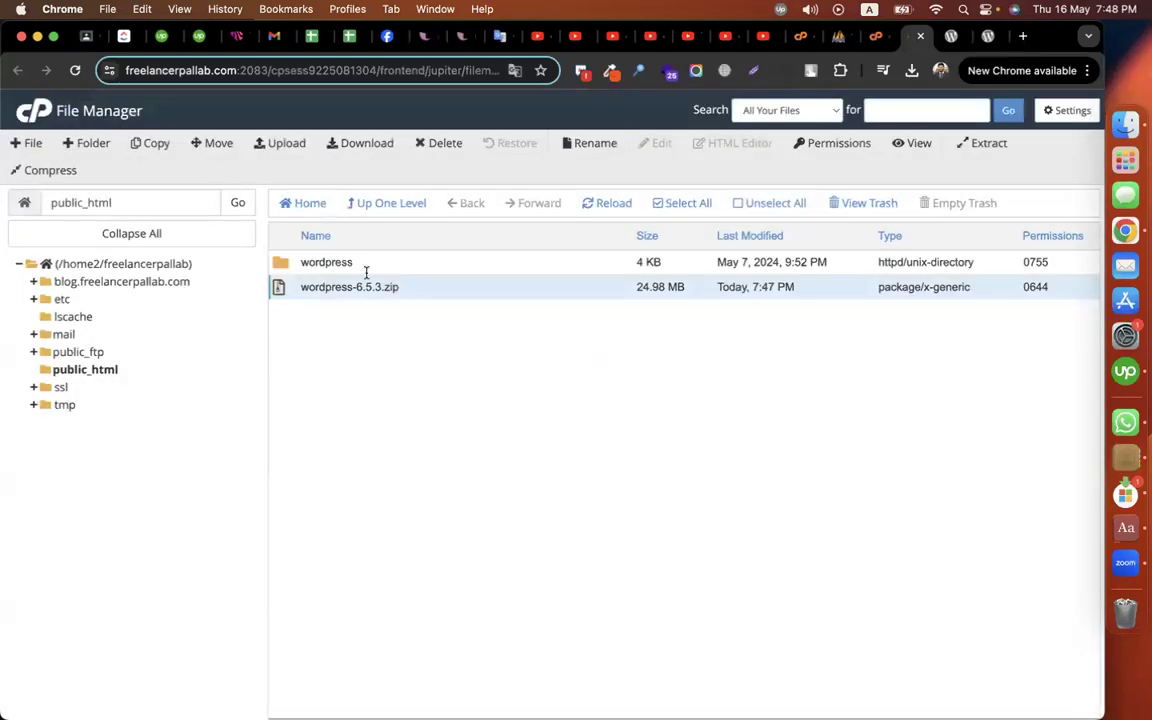
Step: Reload public_html and open the extracted wordpress folder
left_click(301, 266)
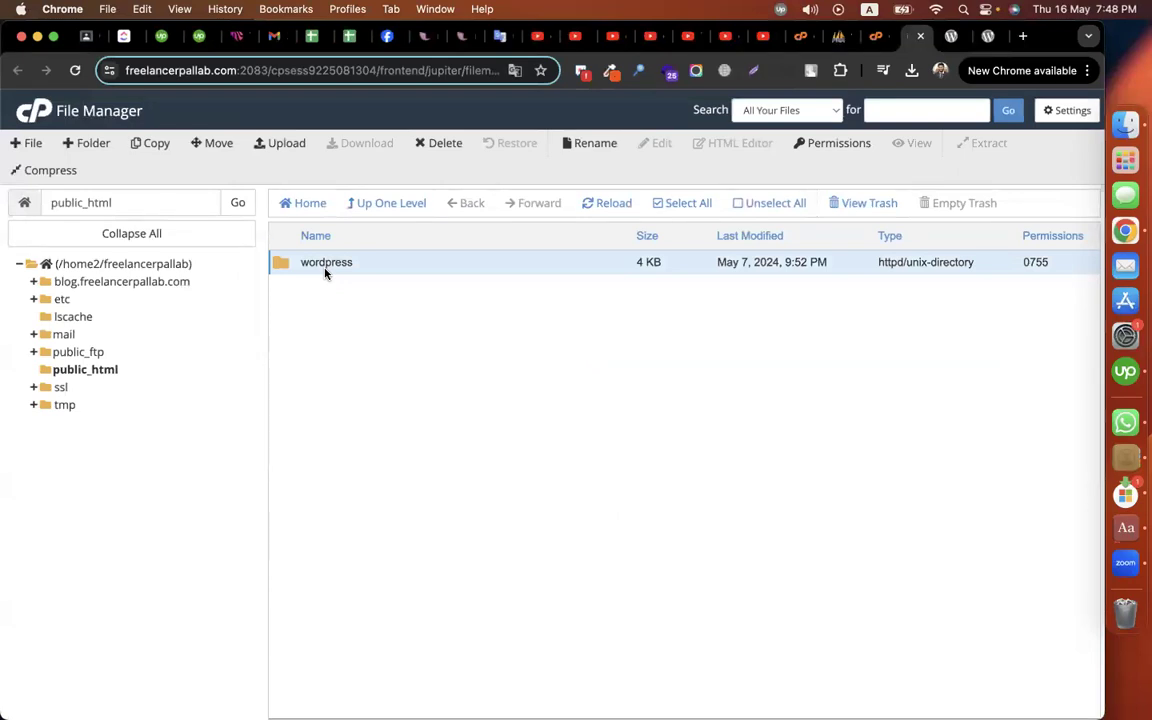
left_click(101, 378)
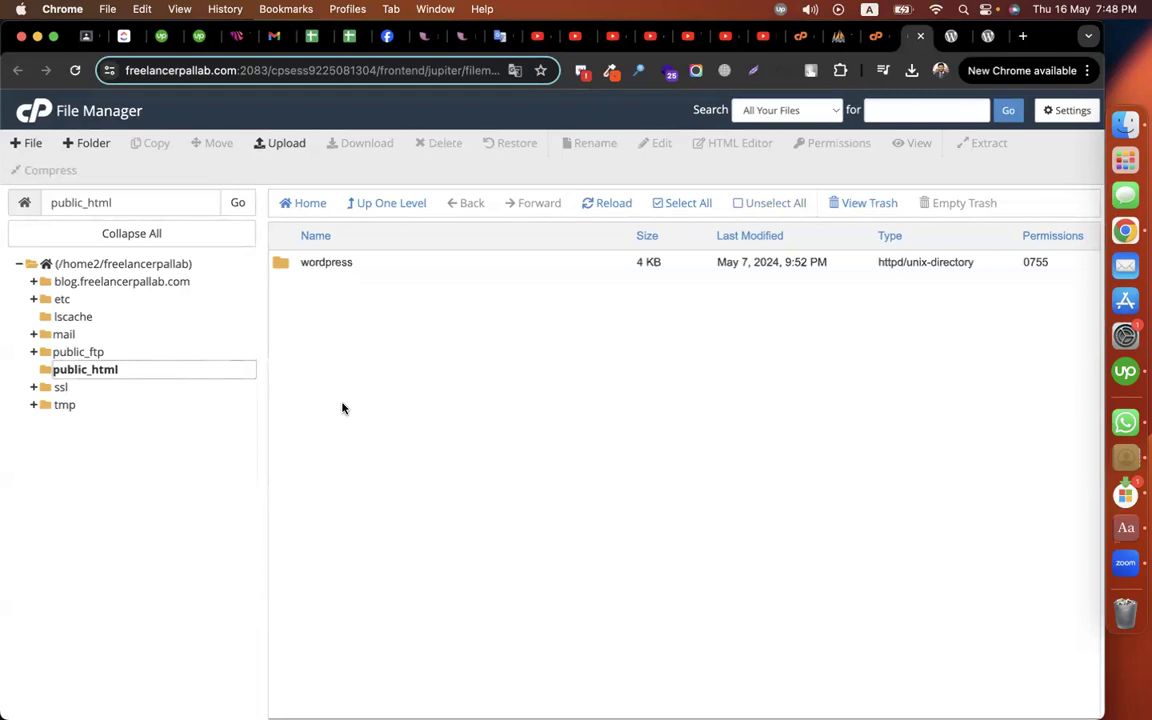
double_click(283, 266)
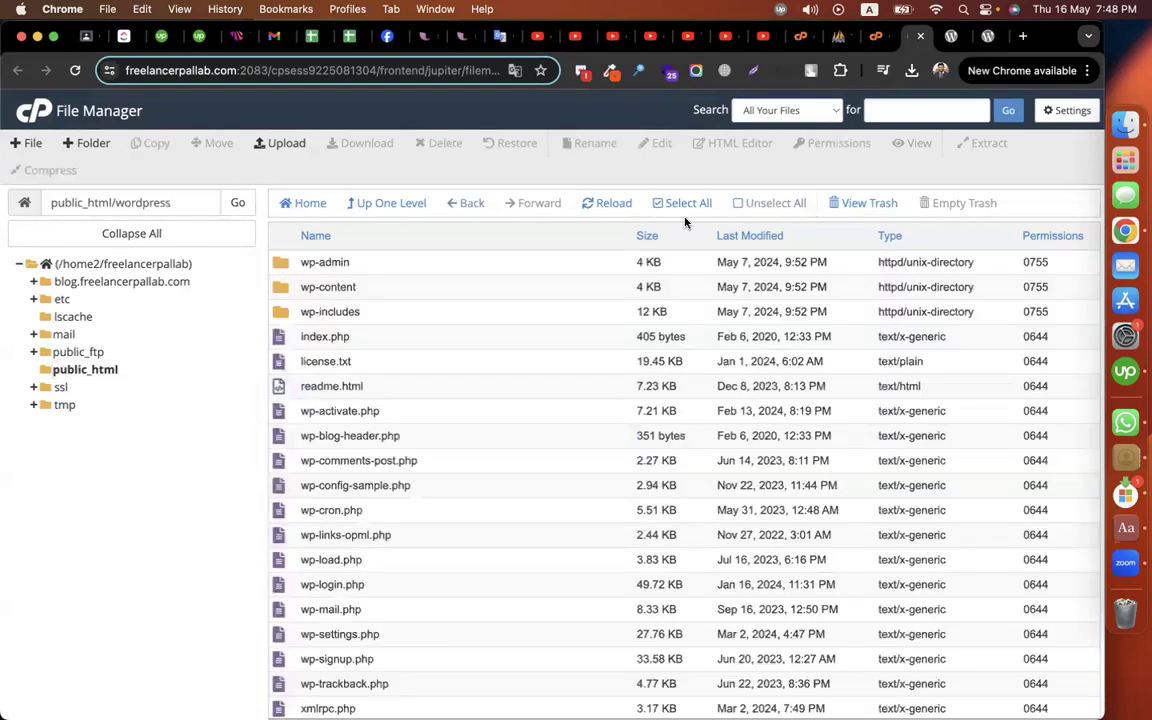
Step: Move all files from the wordpress folder up into /public_html/
left_click(681, 207)
right_click(527, 358)
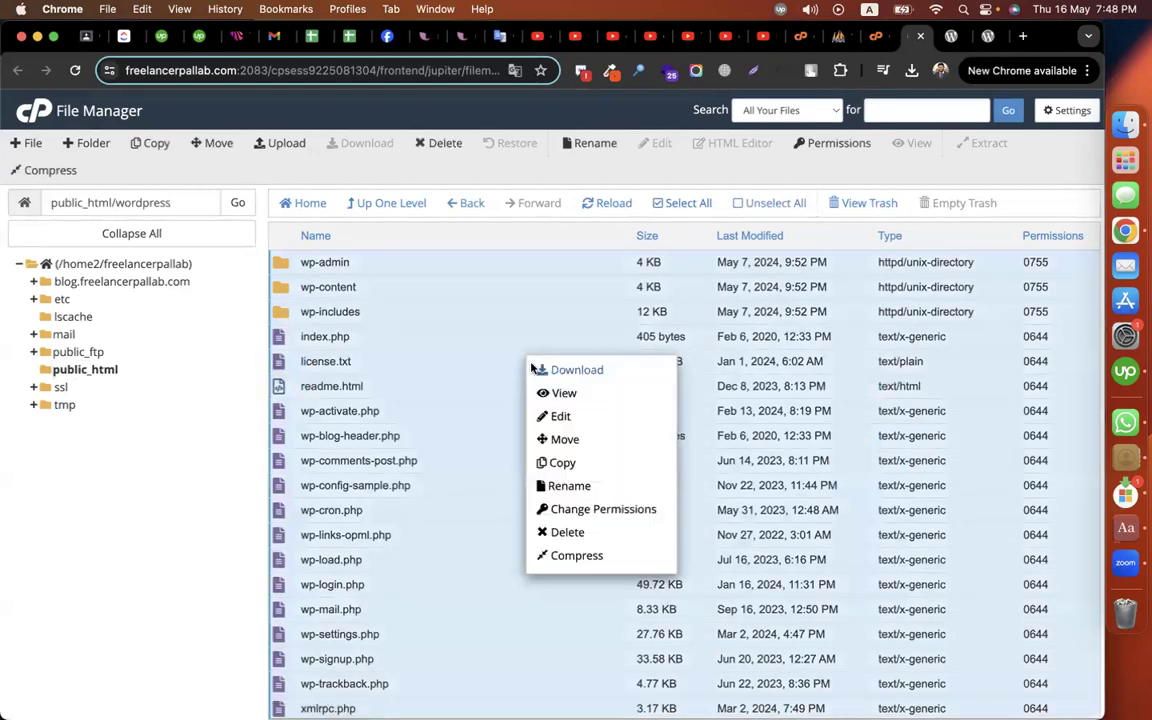
left_click(564, 439)
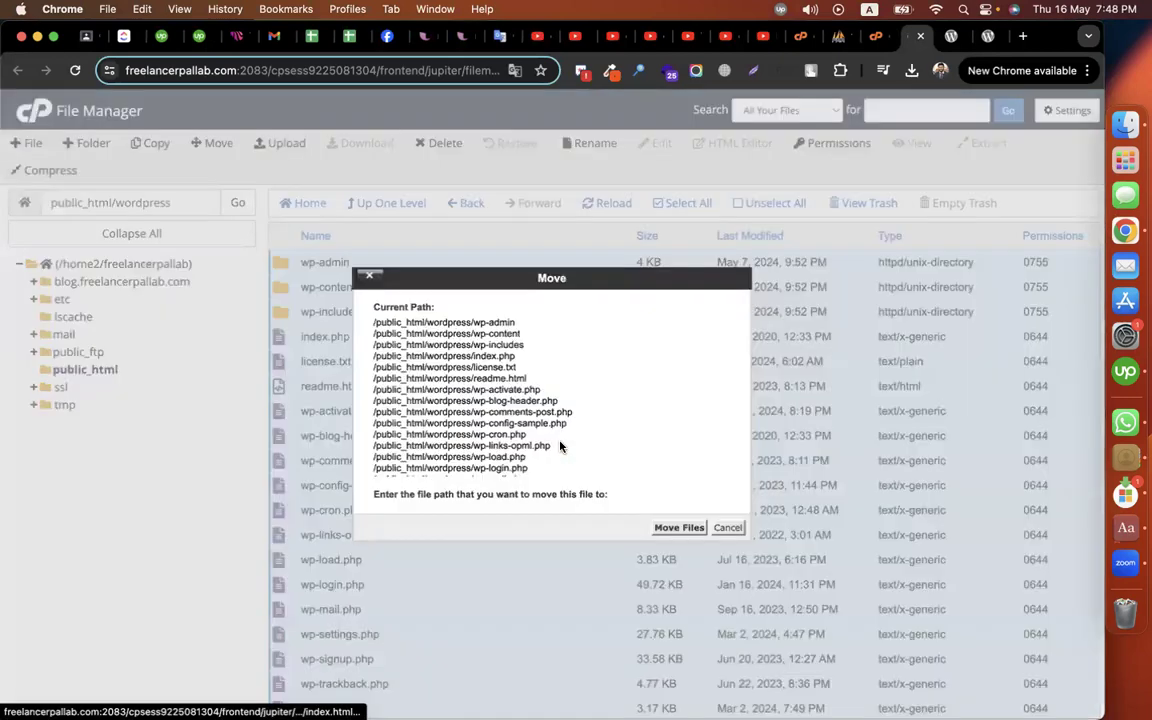
left_click_drag(480, 476, 559, 476)
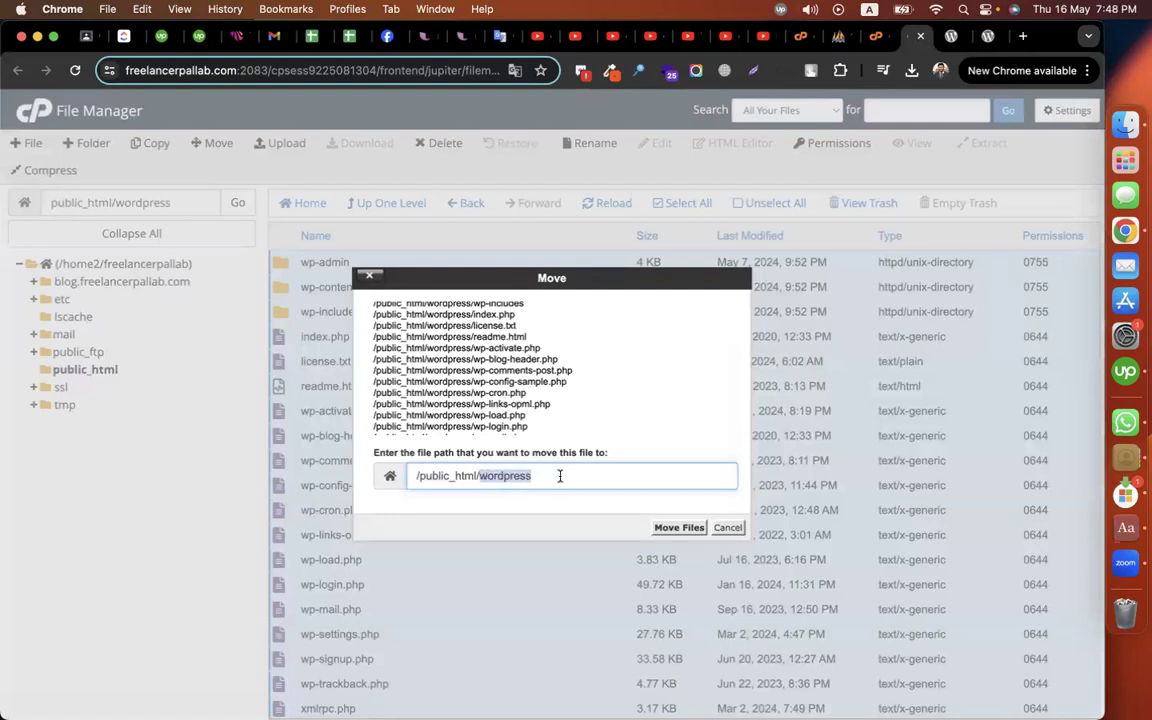
key("BackSpace")
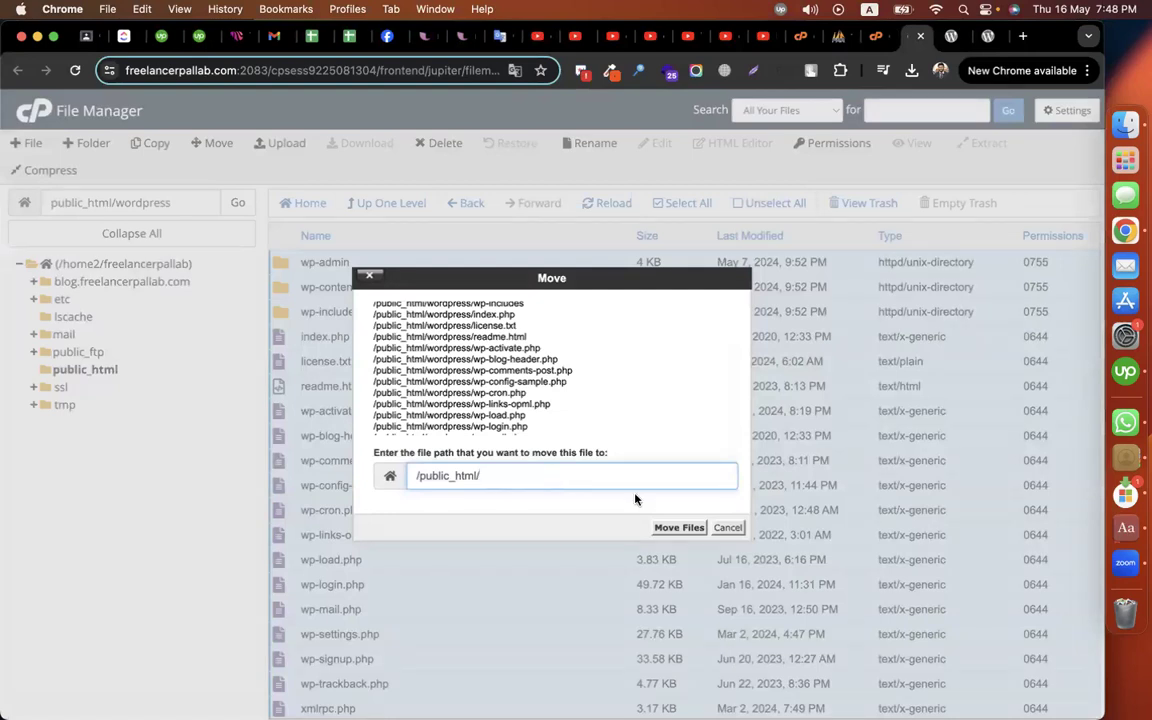
left_click(678, 527)
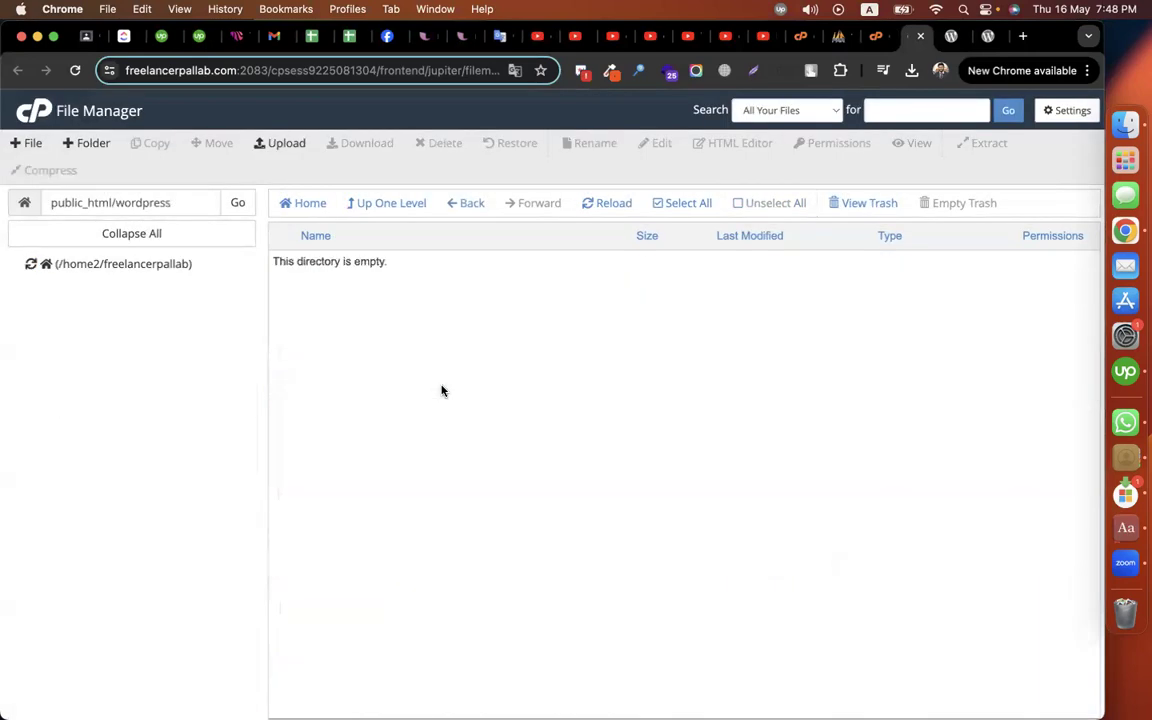
Step: Delete the empty wordpress folder, refresh public_html, and return to the WordPress download page
left_click(390, 205)
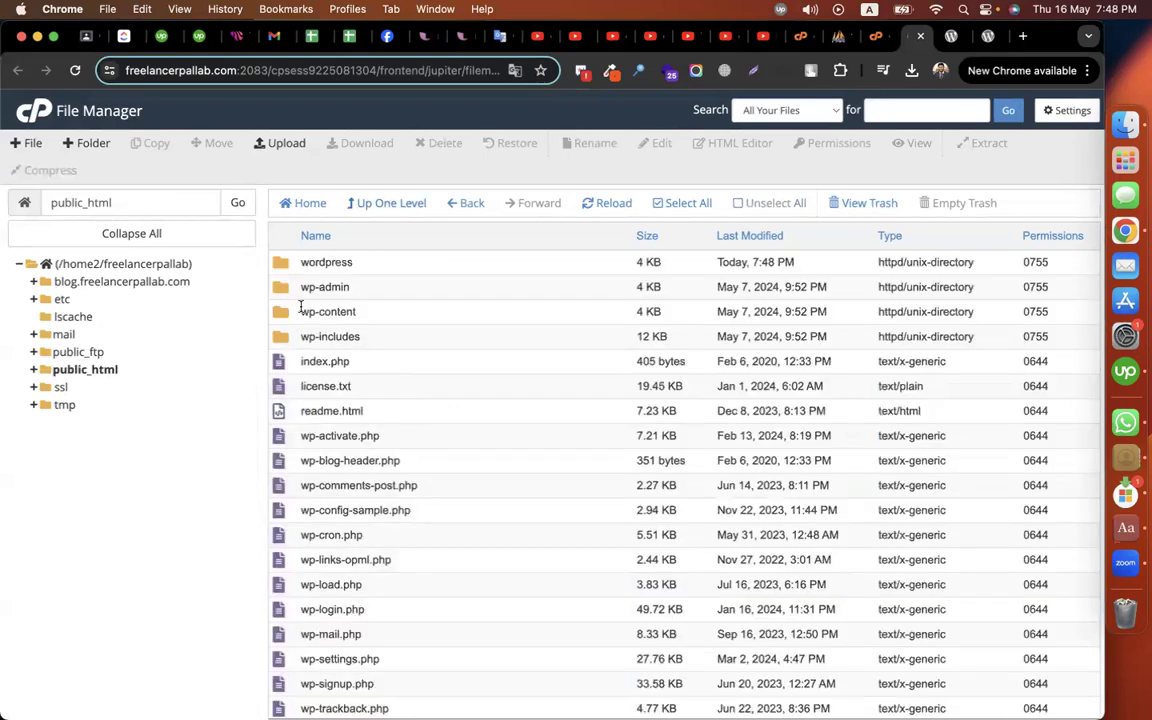
left_click(285, 265)
right_click(285, 265)
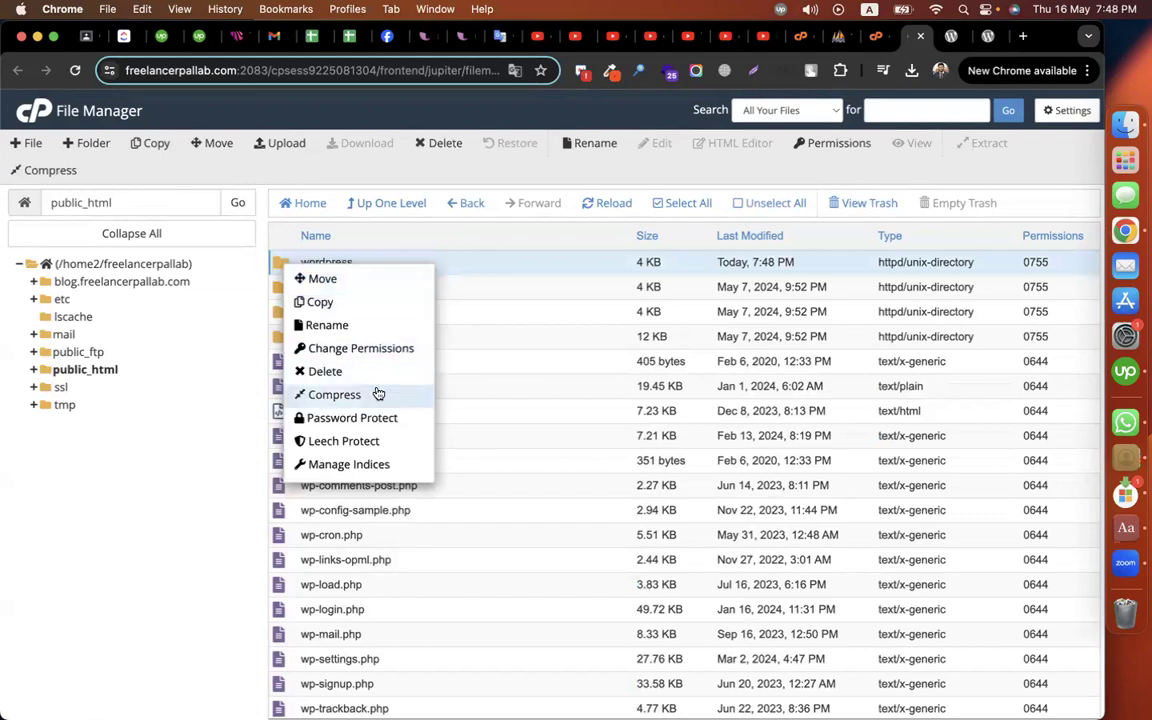
left_click(330, 371)
left_click(660, 456)
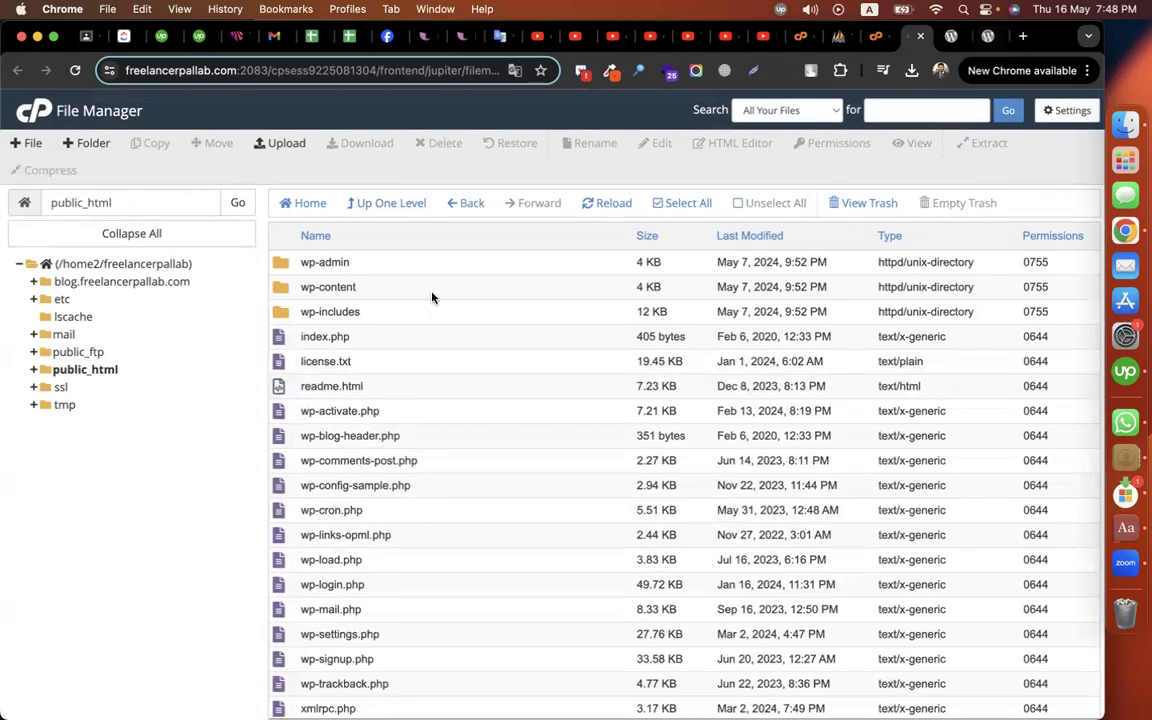
left_click(86, 370)
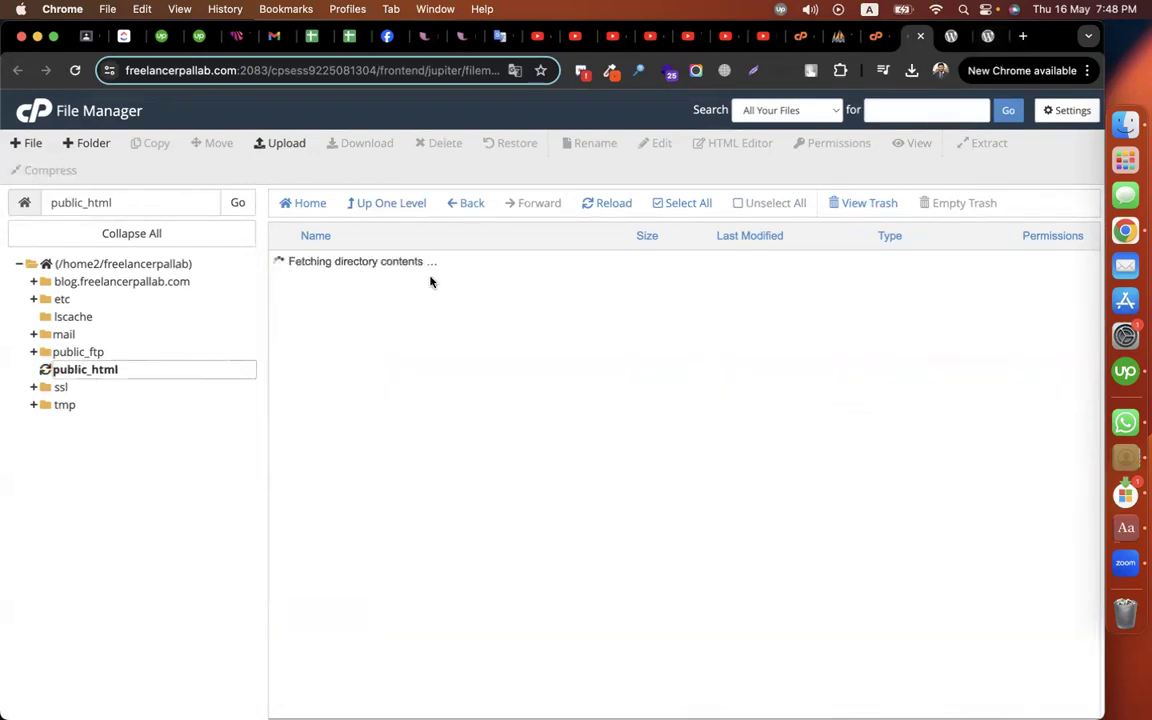
left_click(985, 40)
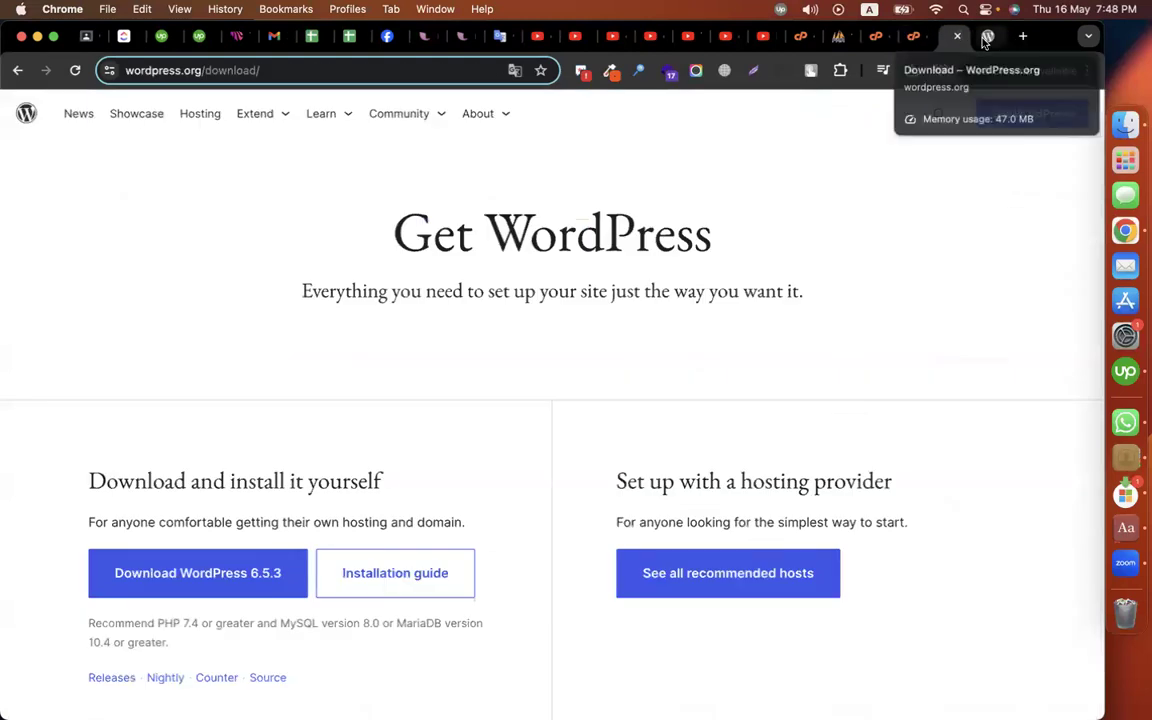
Step: Copy the site's domain from the File Manager address bar
left_click(910, 36)
left_click(215, 69)
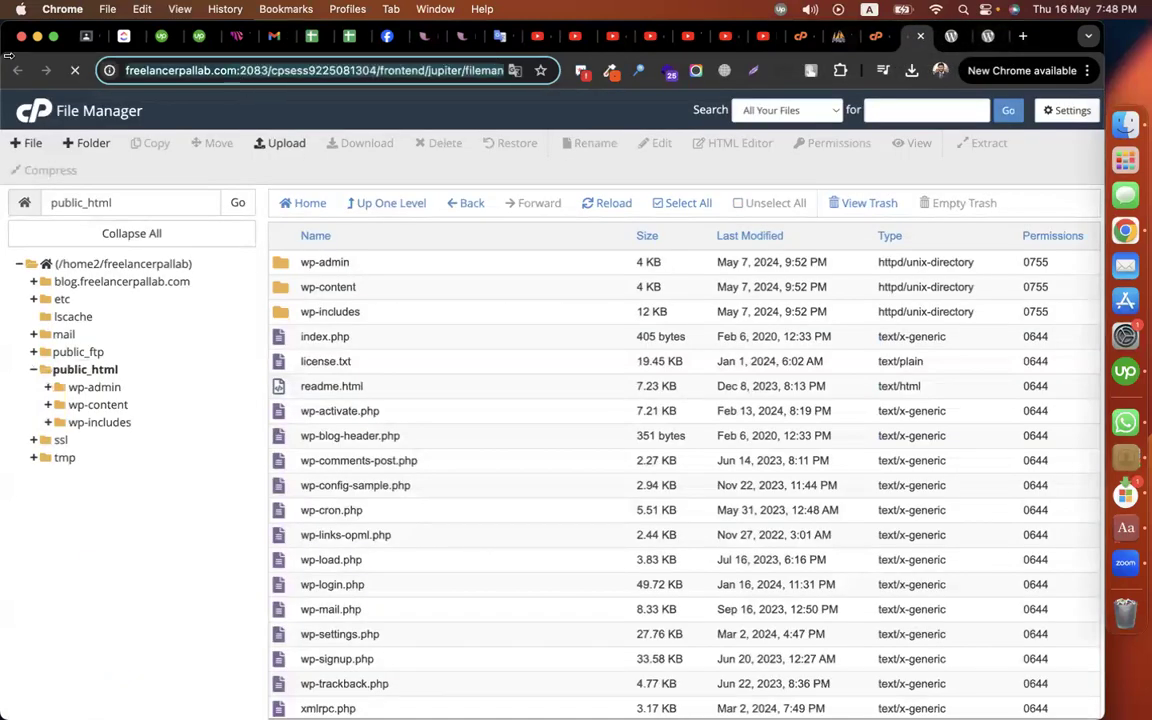
key("Return")
left_click(276, 71)
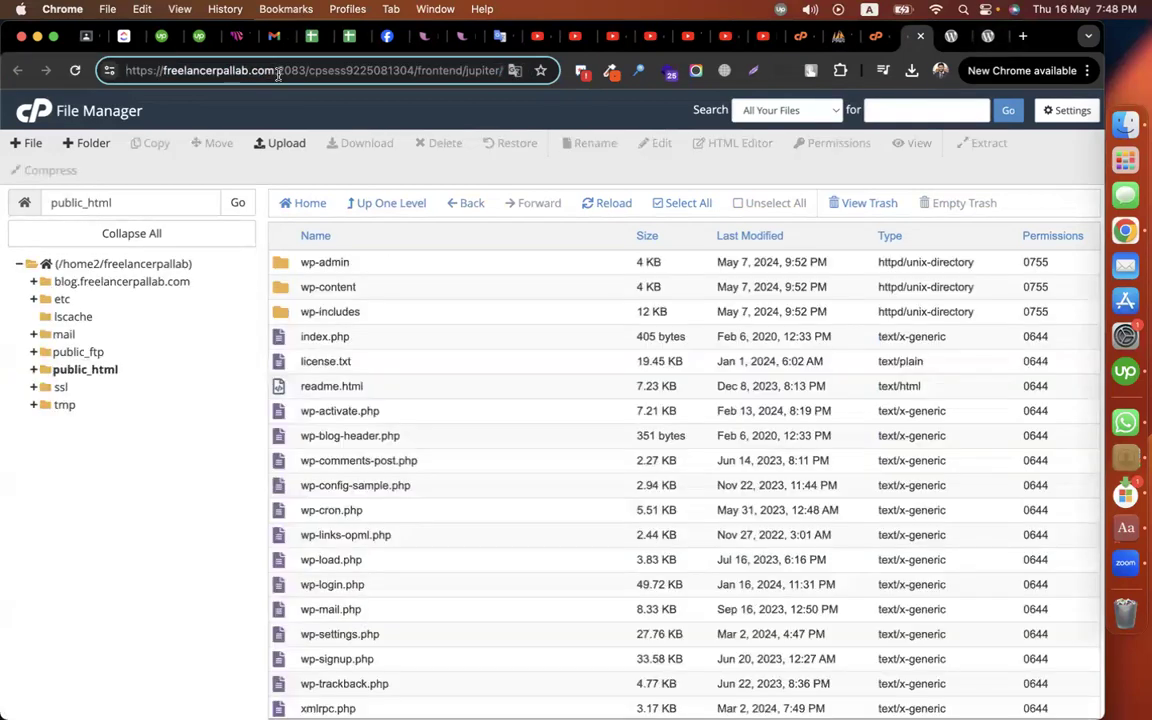
key("shift+super+Left")
key("super+c")
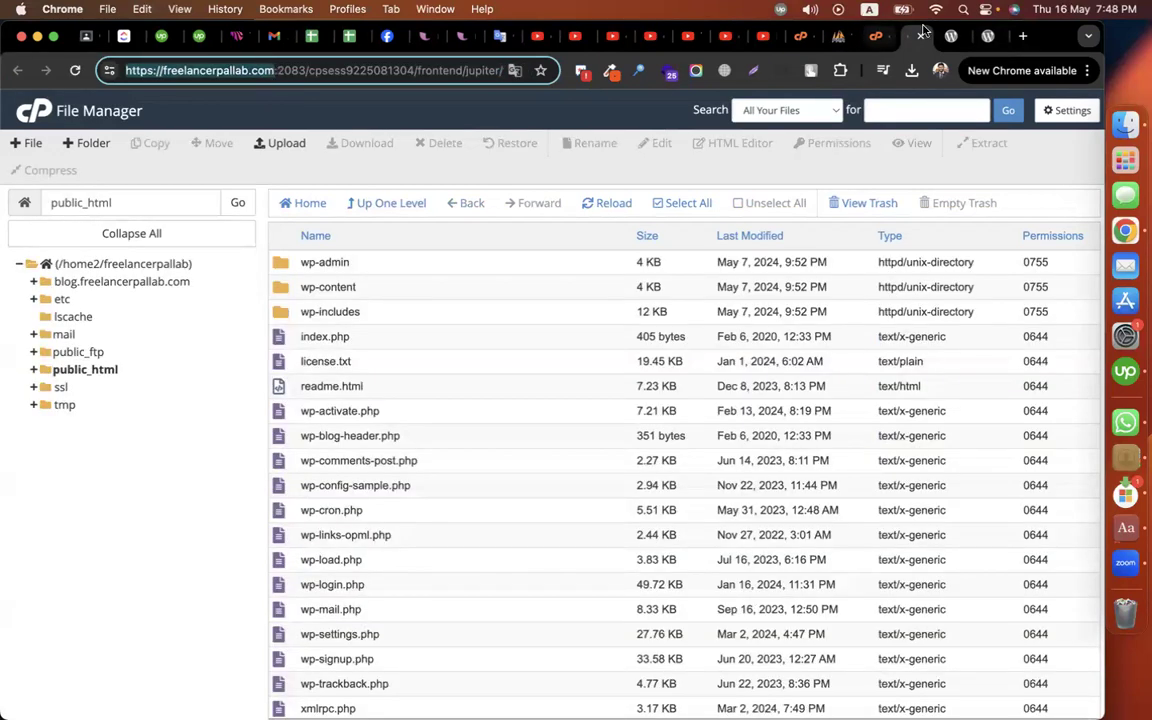
Step: Load the copied domain in the WordPress download tab and close the extra tabs
left_click(959, 39)
left_click(358, 61)
key("super+v")
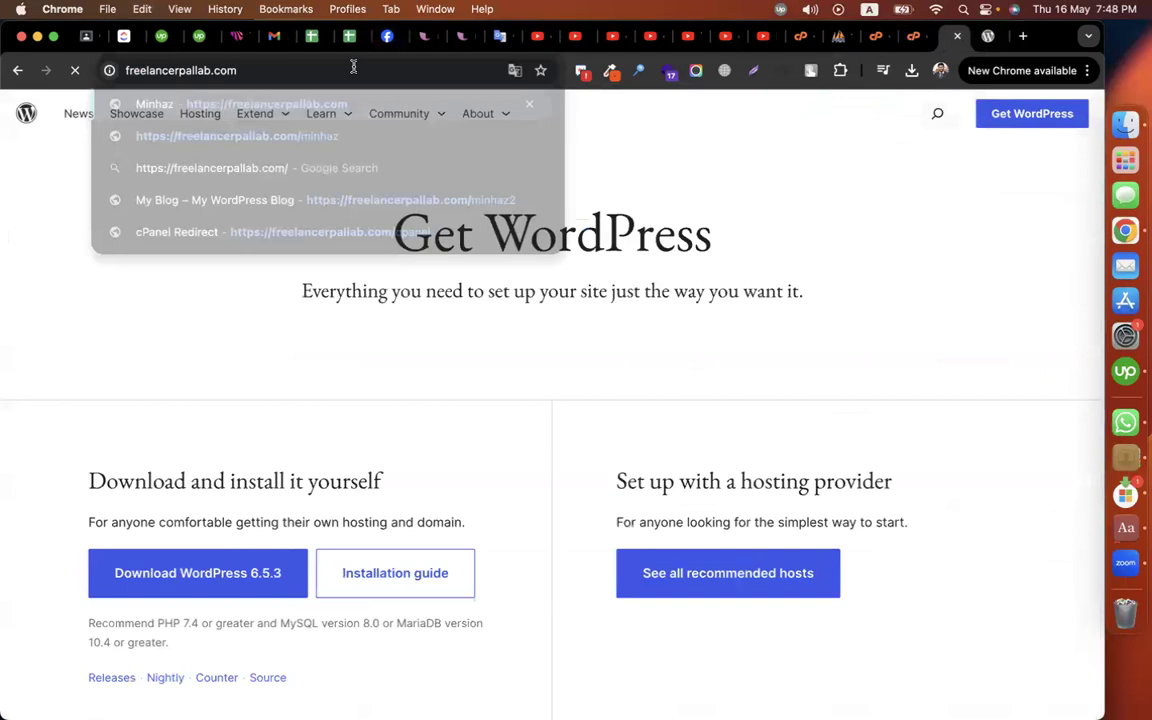
key("Return")
left_click(957, 38)
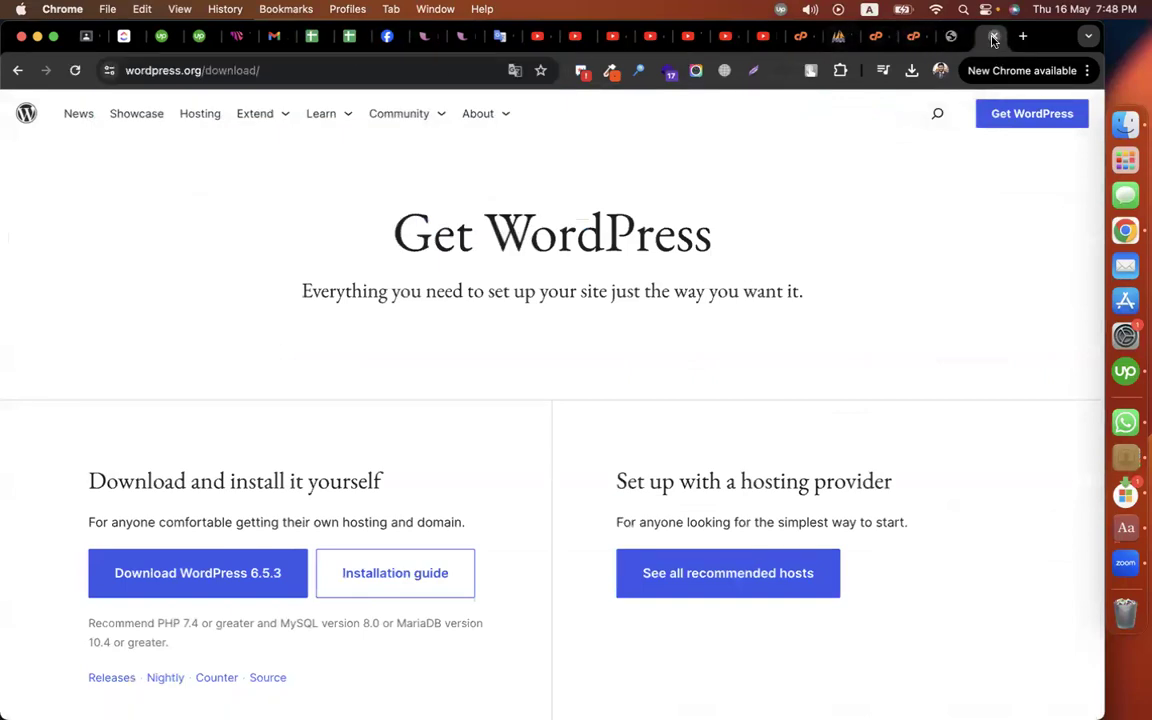
left_click(993, 38)
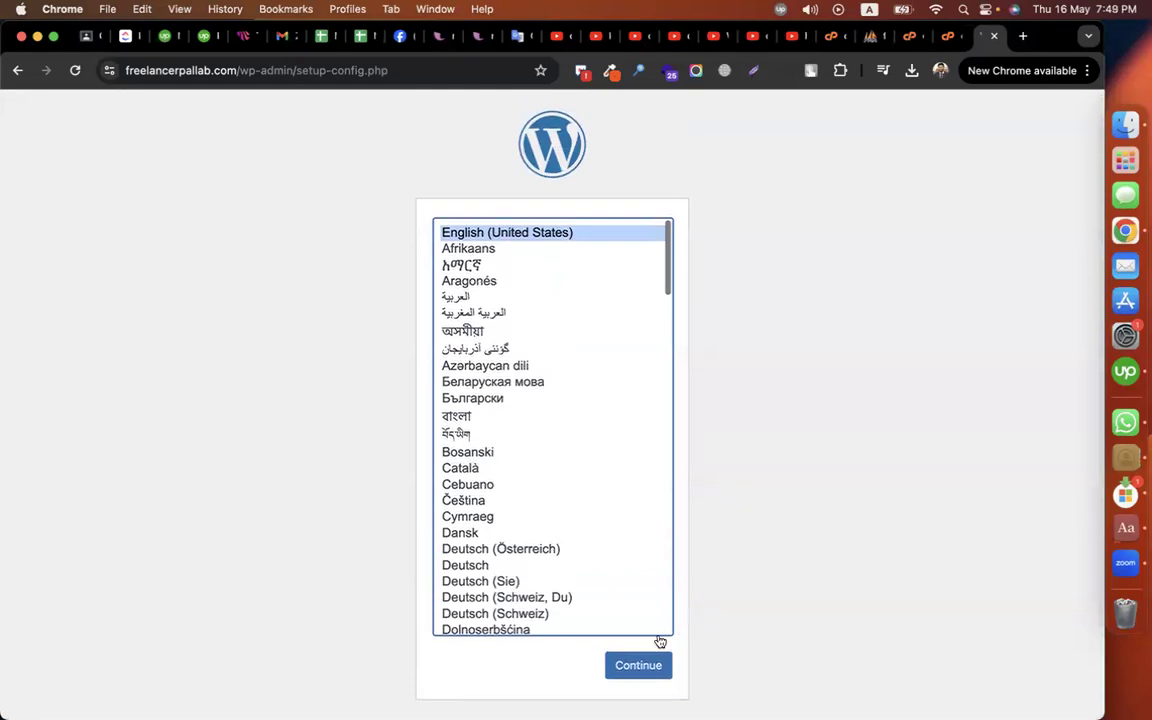
Step: Keep English (United States), pass the welcome screen, and copy the database name from phpMyAdmin
left_click(639, 664)
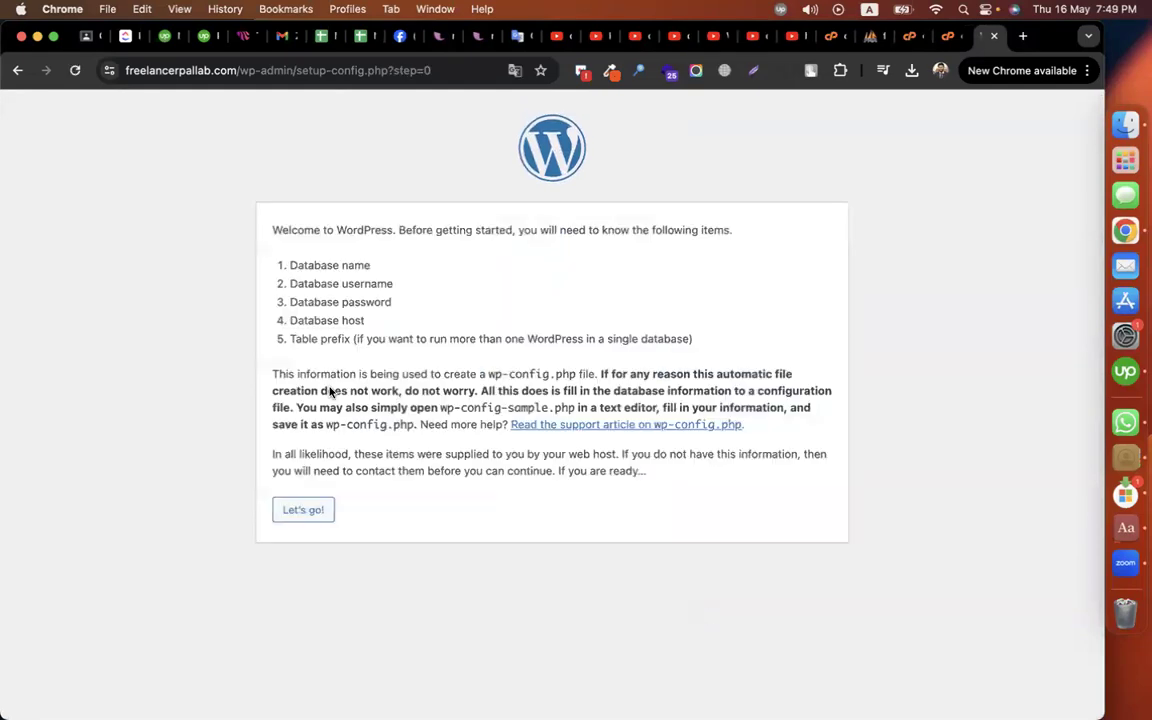
left_click(303, 509)
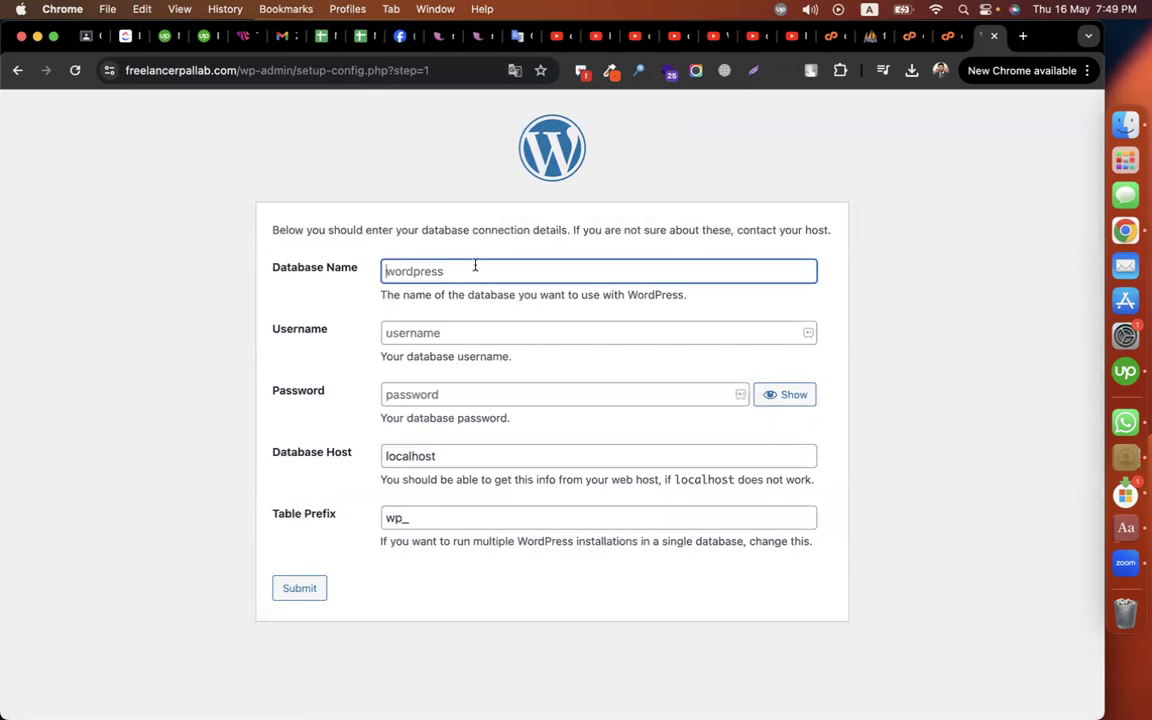
left_click(869, 37)
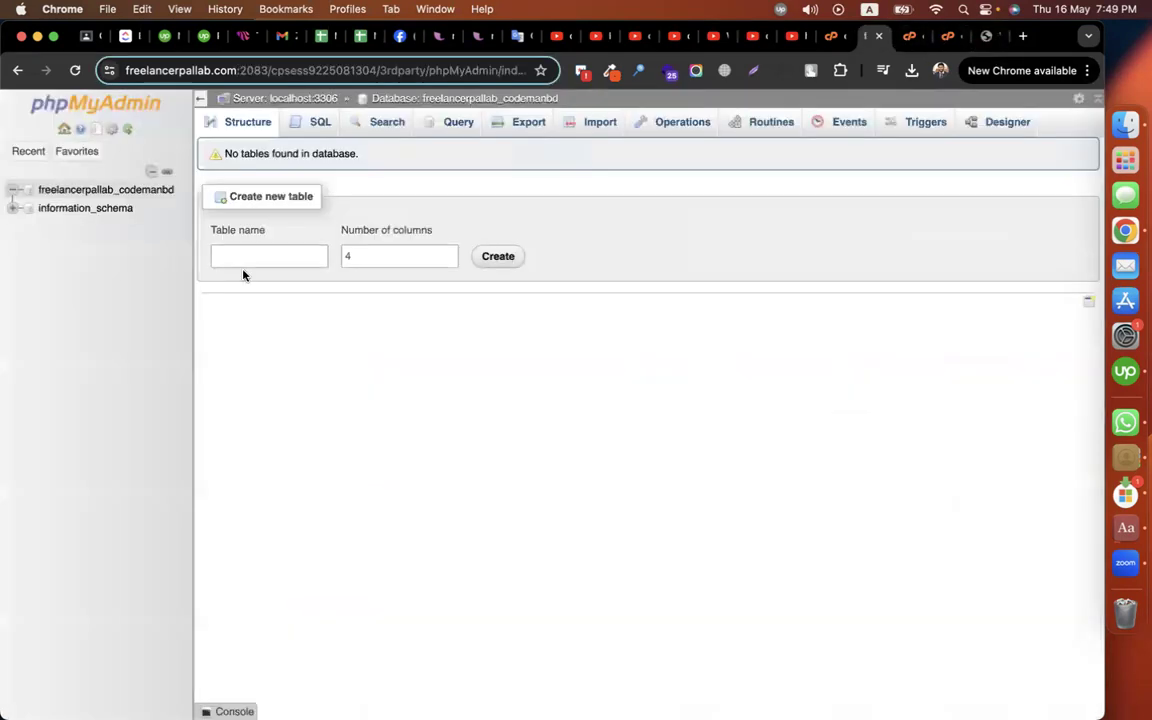
left_click_drag(177, 190, 36, 189)
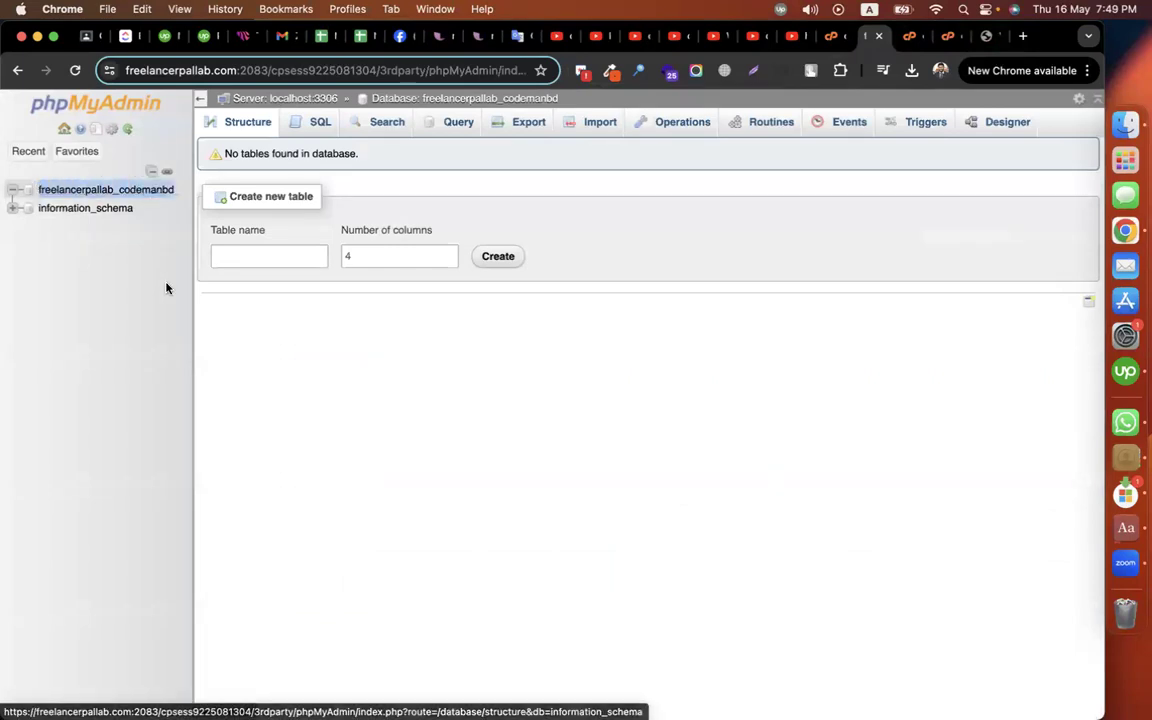
Step: Submit freelancerpallab_codemanbd as database name and username with its password, keeping localhost and wp_
left_click(984, 36)
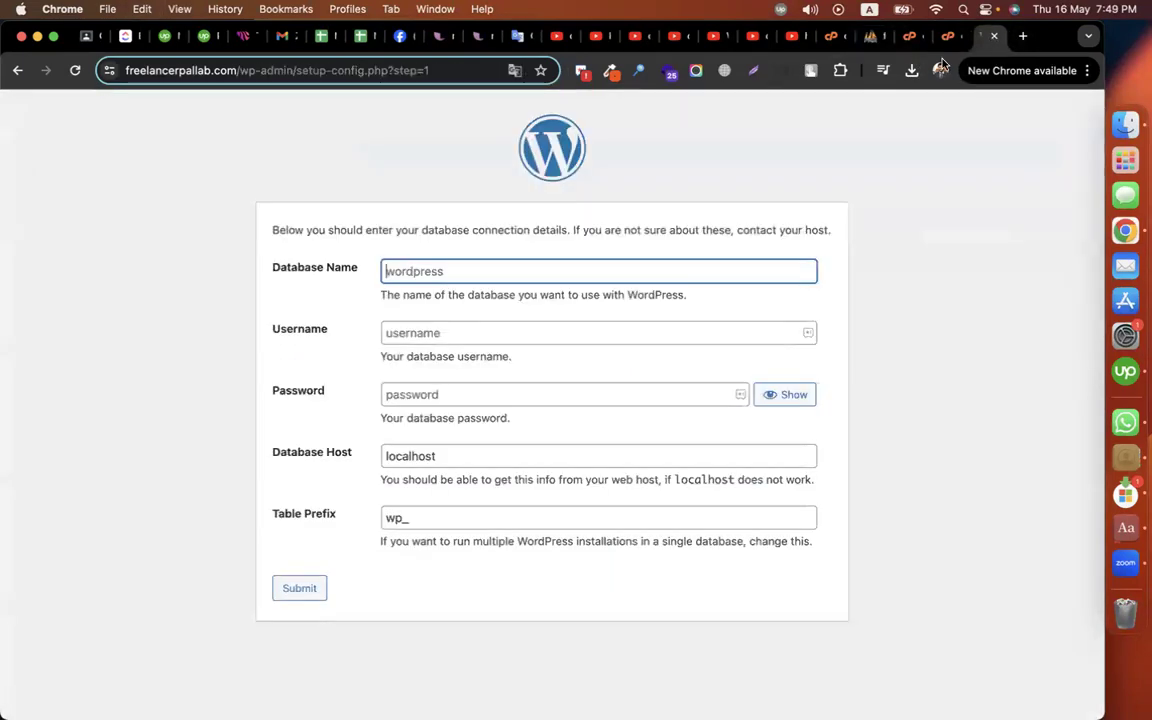
left_click(480, 272)
key("super+v")
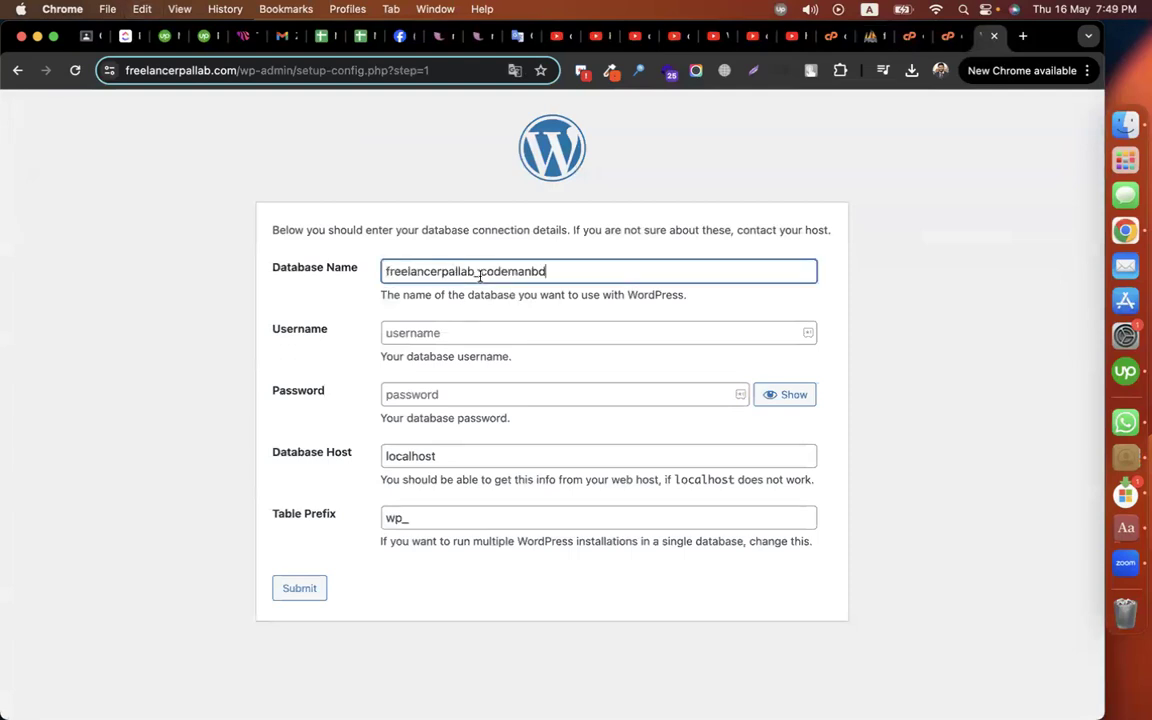
left_click(534, 330)
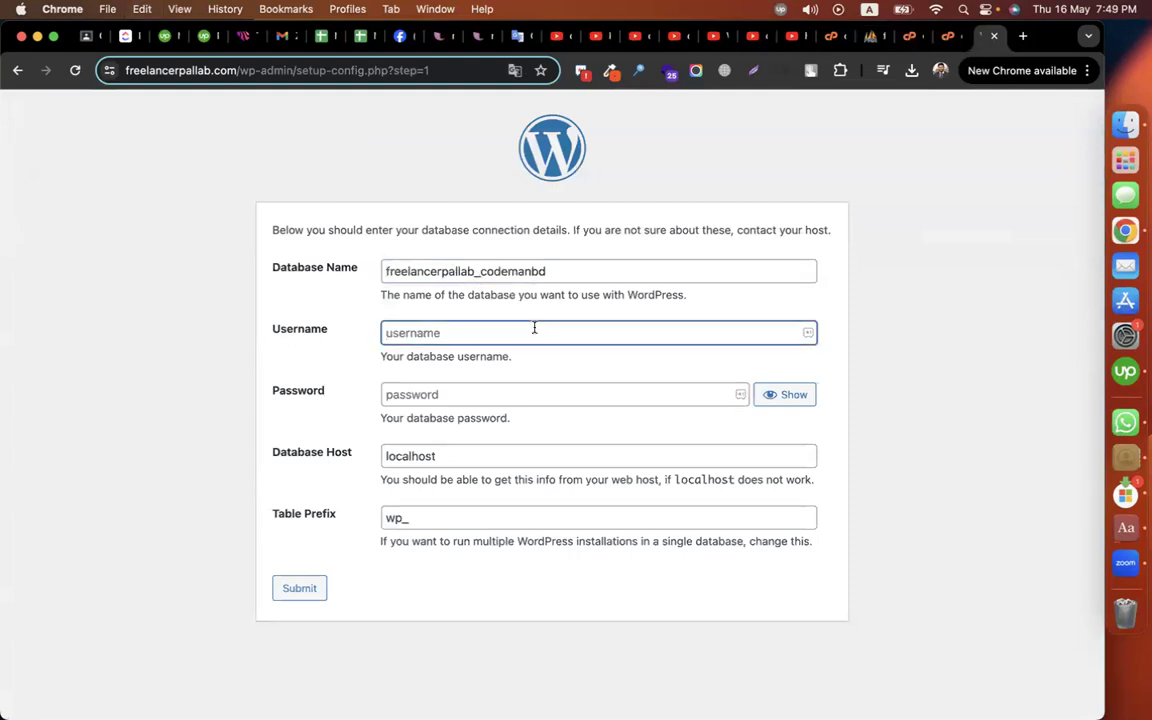
key("super+v")
left_click(481, 398)
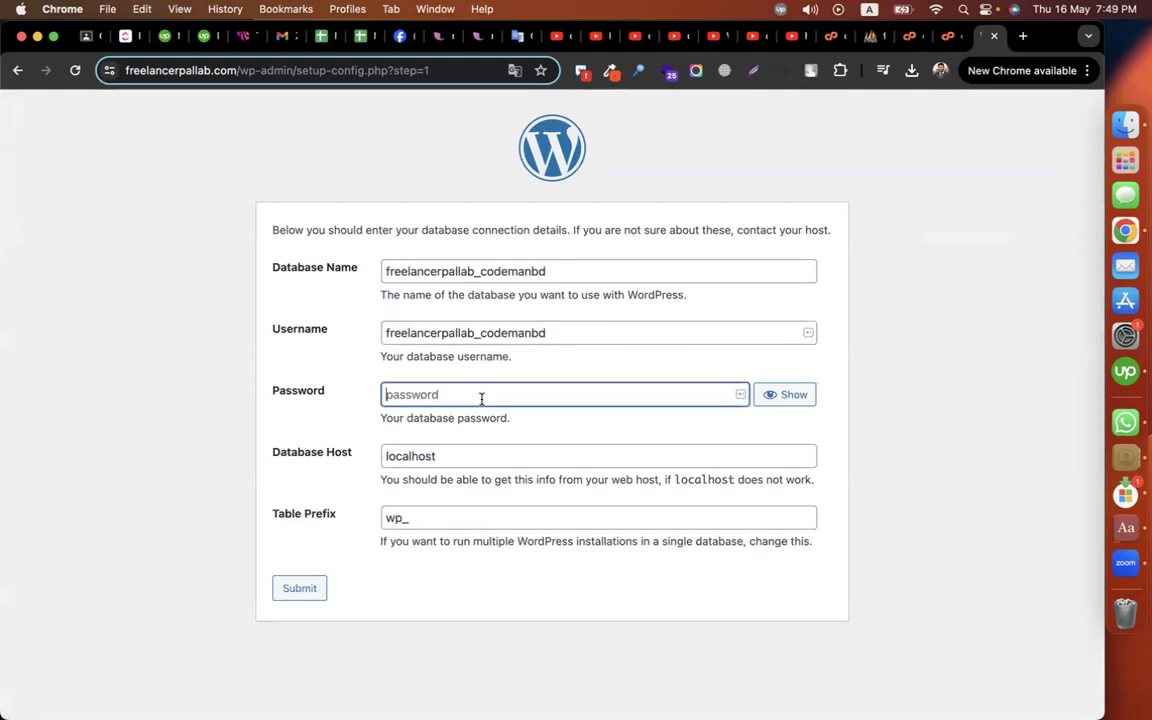
type("••")
left_click(411, 455)
left_click(411, 518)
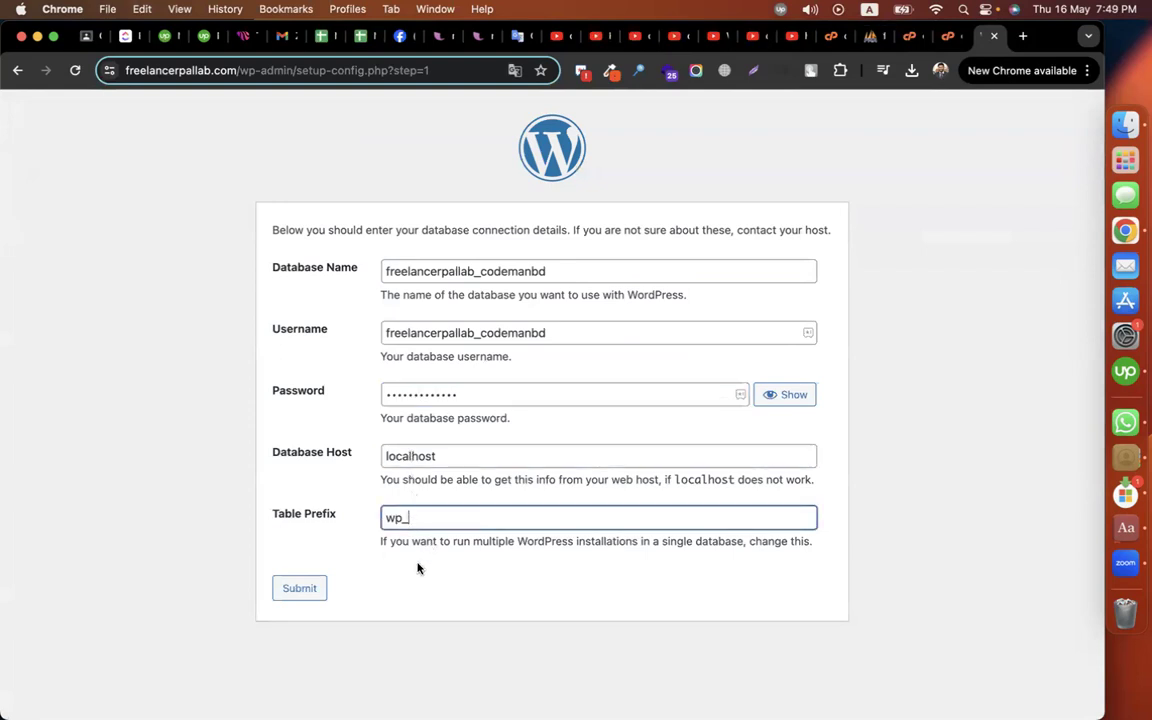
left_click(315, 589)
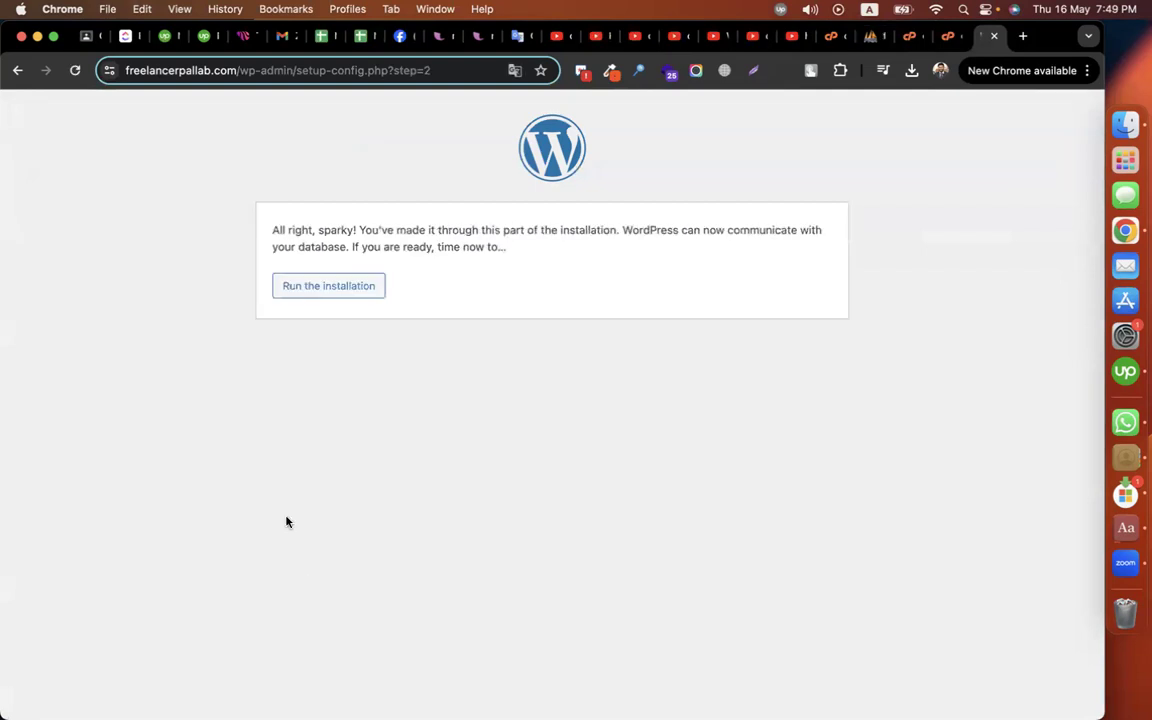
Step: Start the installation and enter the site title and the admin username
left_click_drag(271, 231, 394, 225)
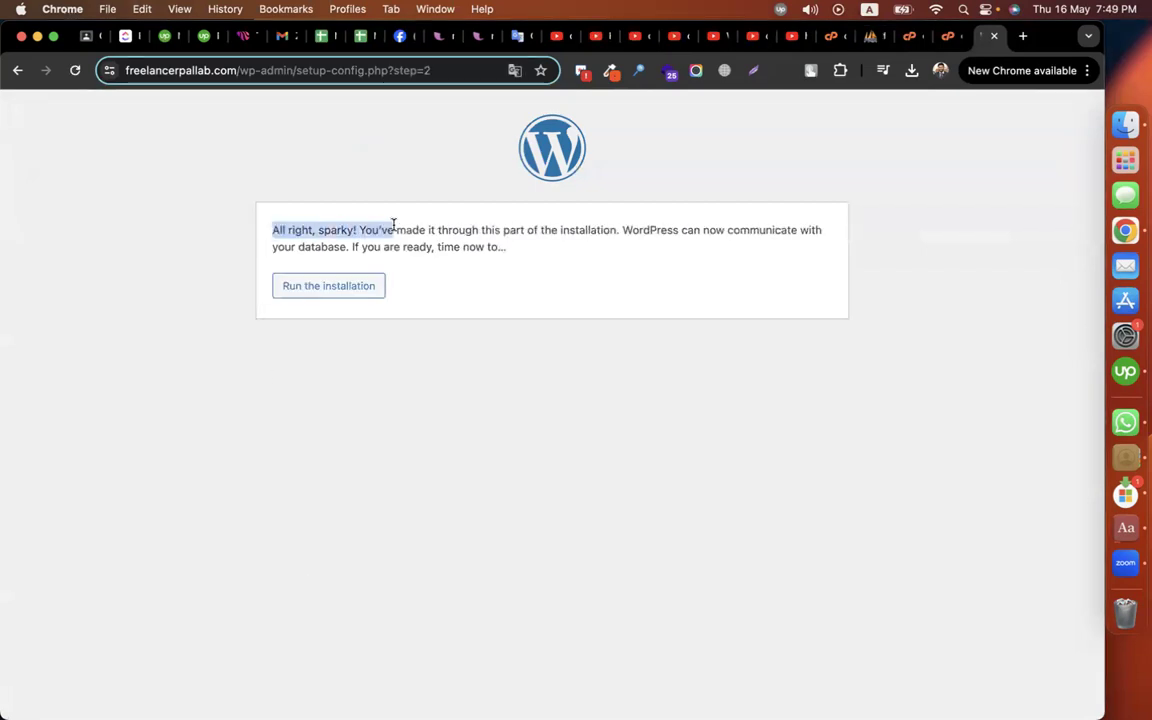
left_click(540, 262)
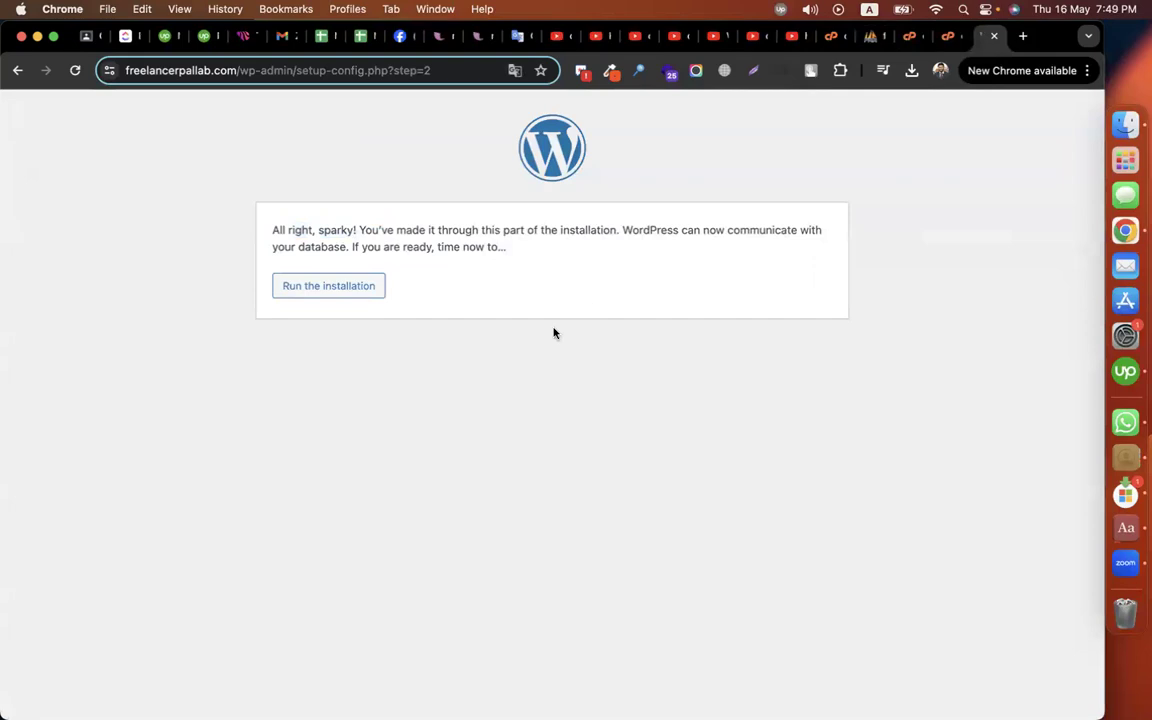
left_click(350, 295)
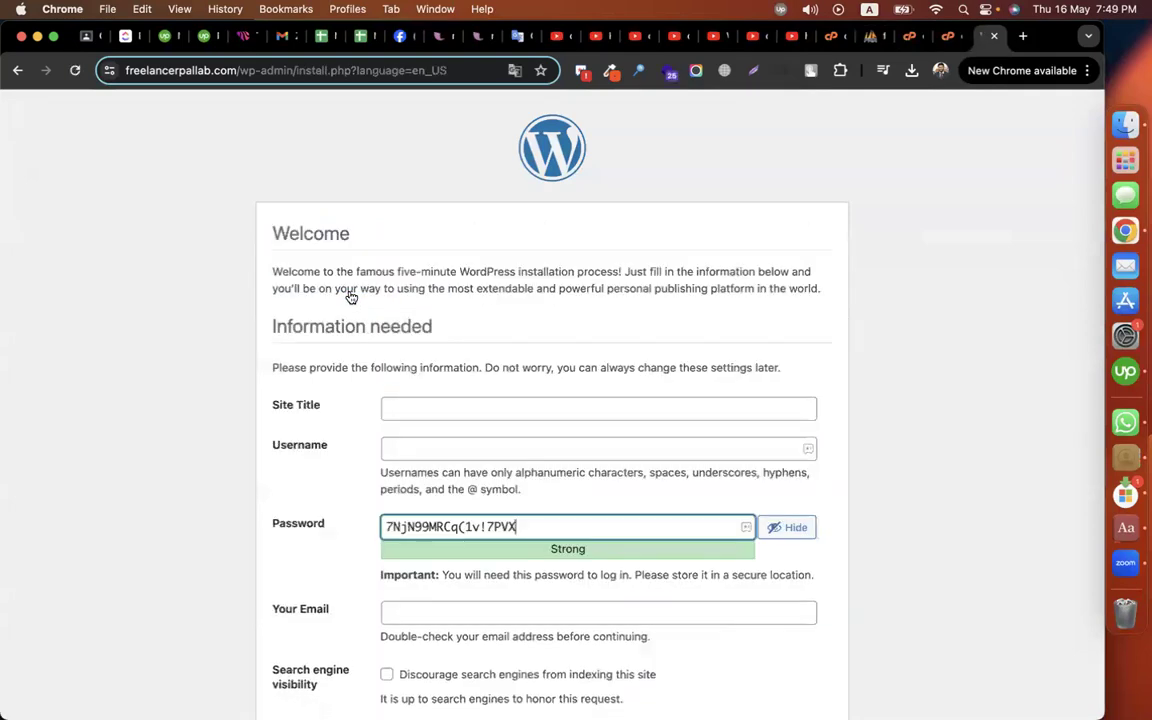
left_click(458, 406)
type("Minhaz")
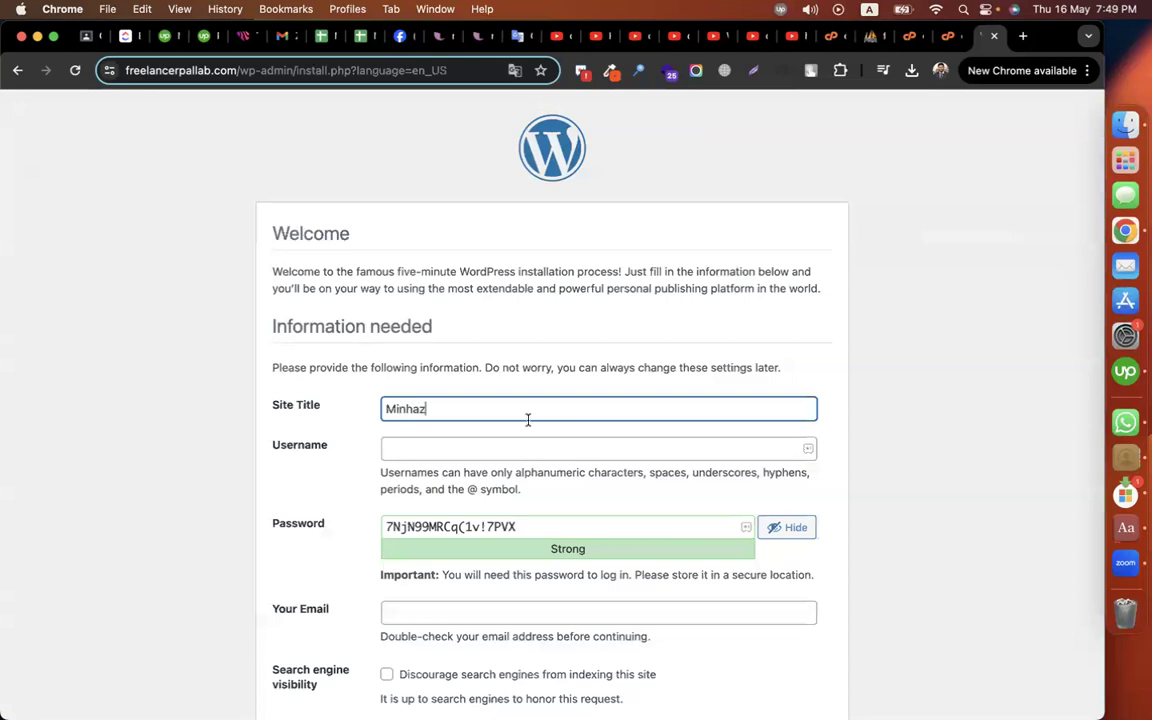
scroll(528, 420, "down", 2)
left_click(427, 368)
type("minhaz")
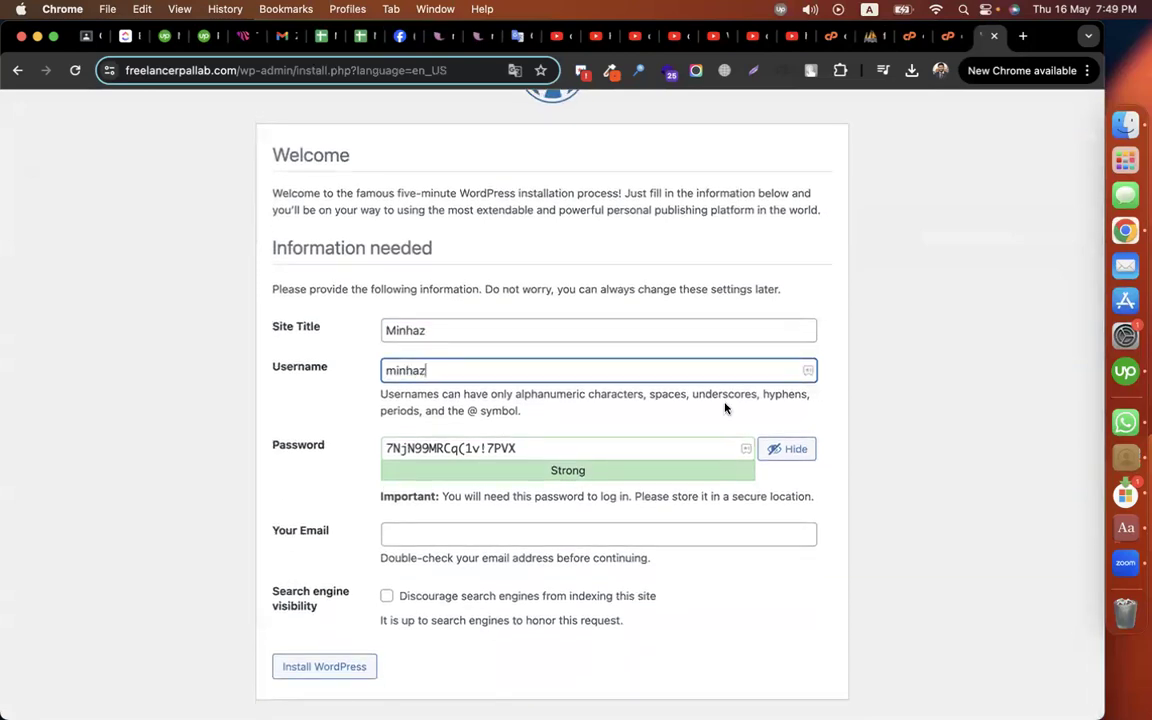
Step: Replace the suggested password with a custom admin password
left_click(643, 450)
key("super+a")
left_click(785, 450)
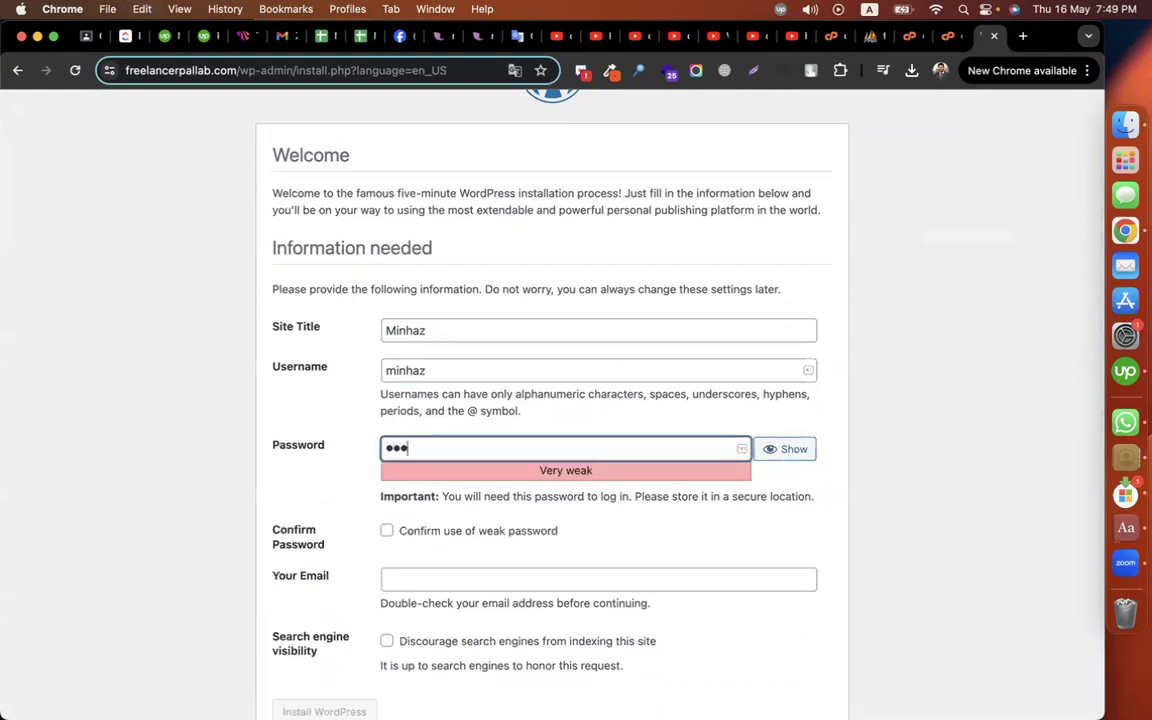
left_click(955, 450)
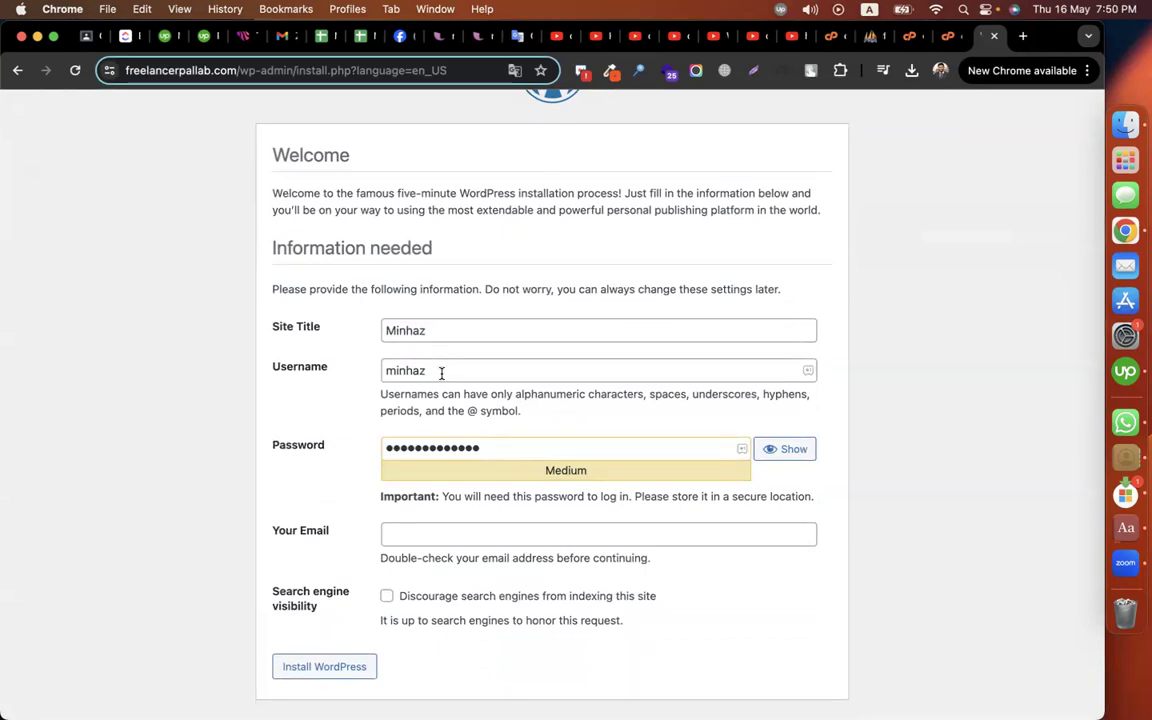
left_click(441, 373)
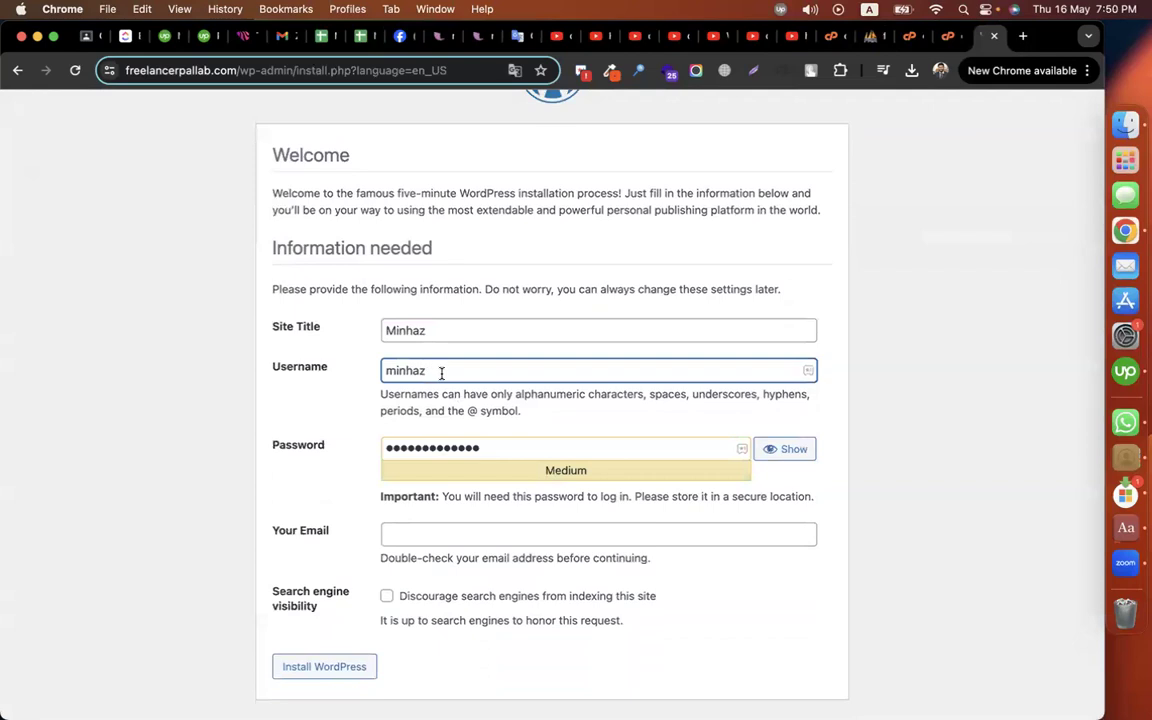
left_click(510, 446)
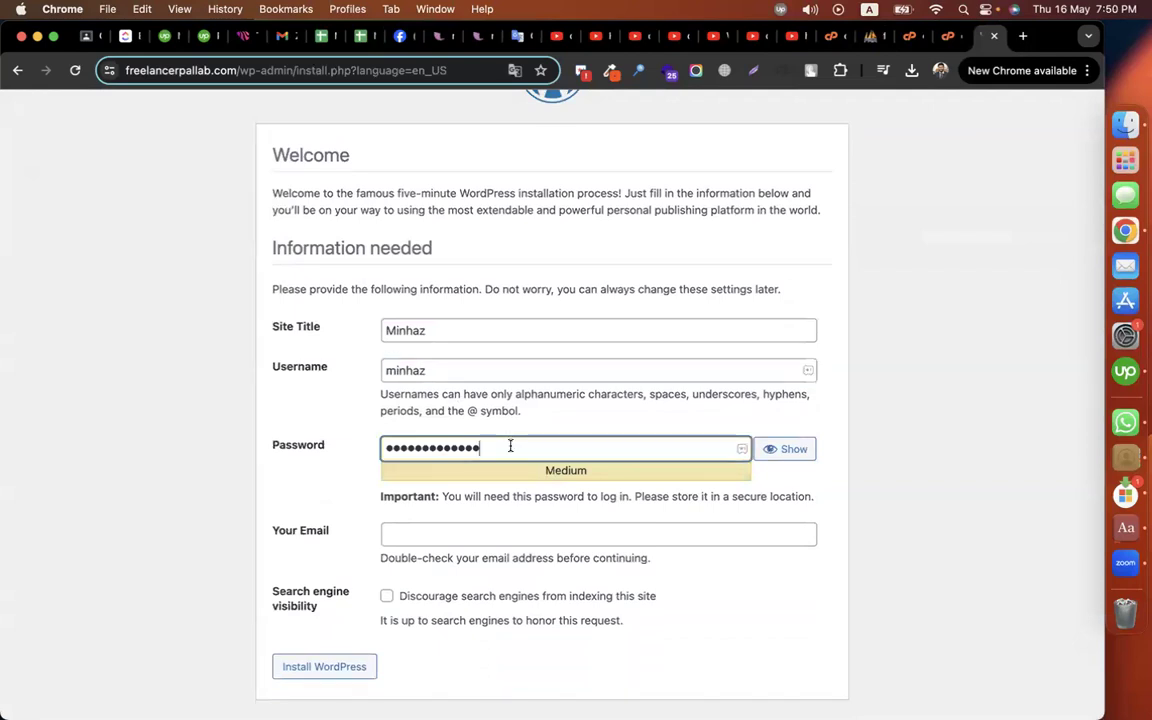
Step: Enter an admin email at the freelancerpallab.com domain and install WordPress
left_click(440, 536)
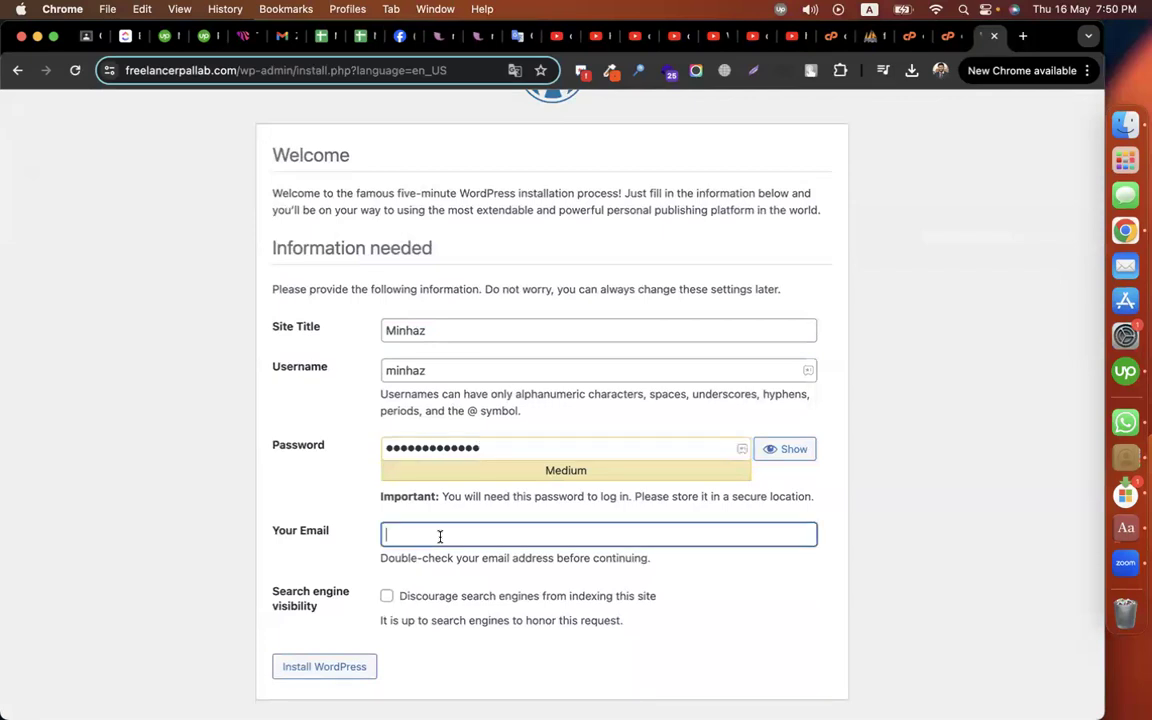
left_click(231, 71)
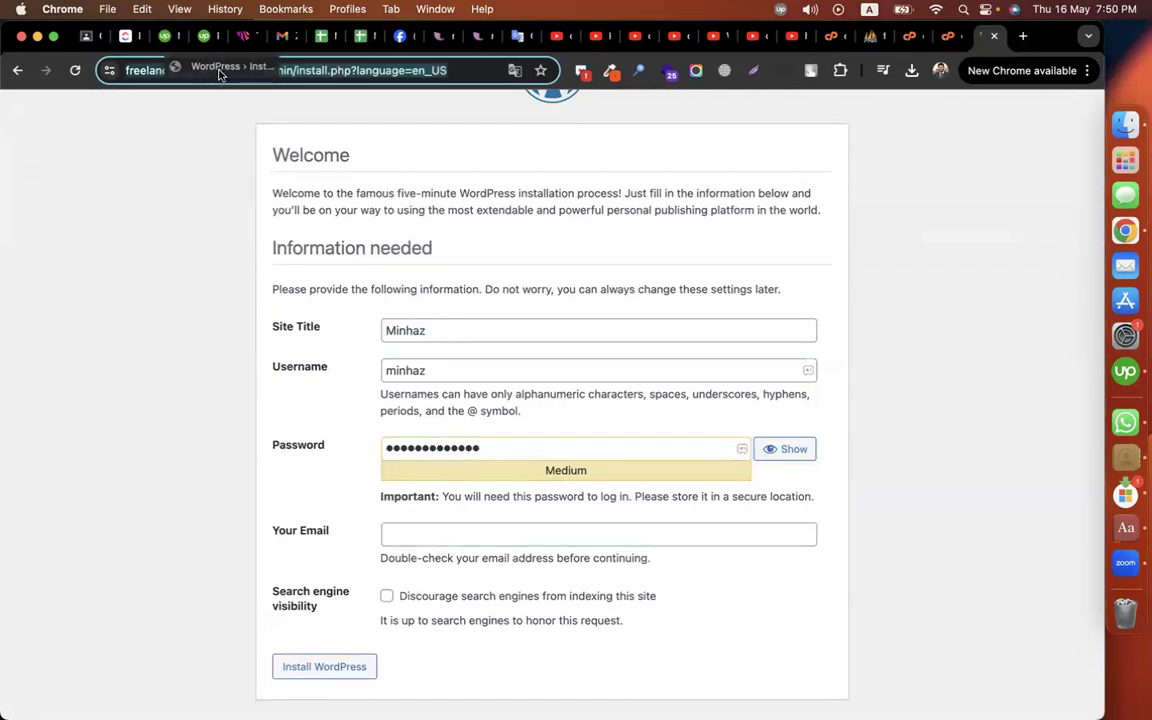
left_click(151, 72)
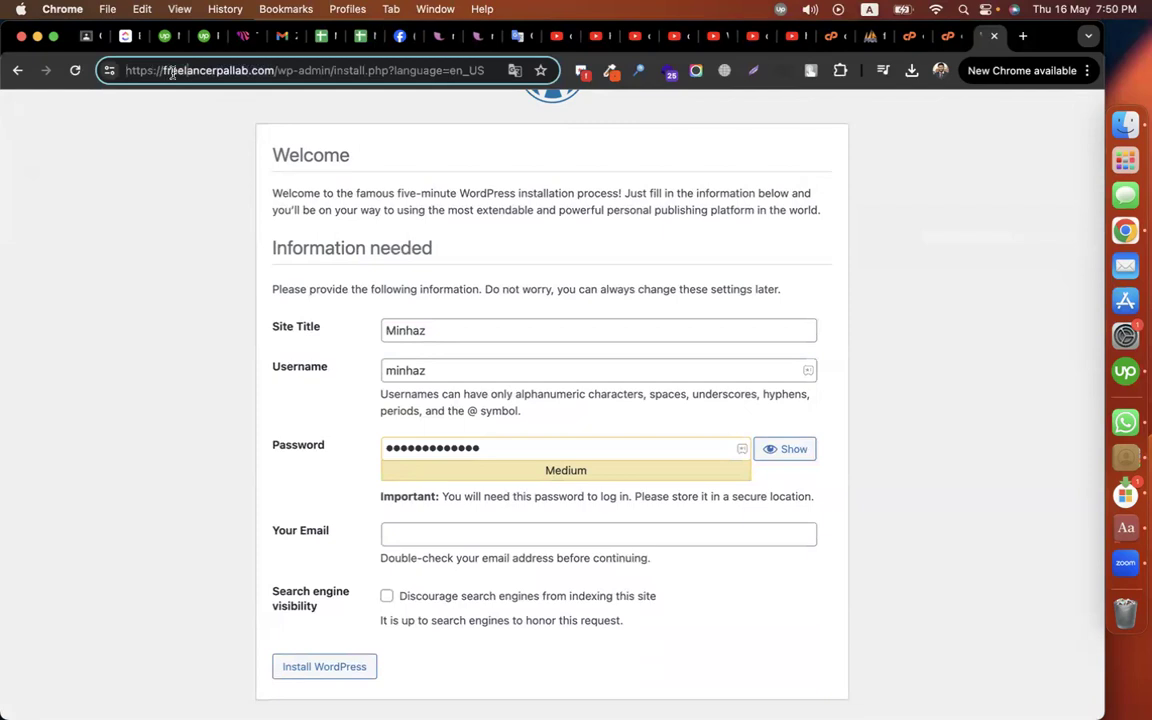
left_click_drag(161, 70, 272, 72)
key("super+c")
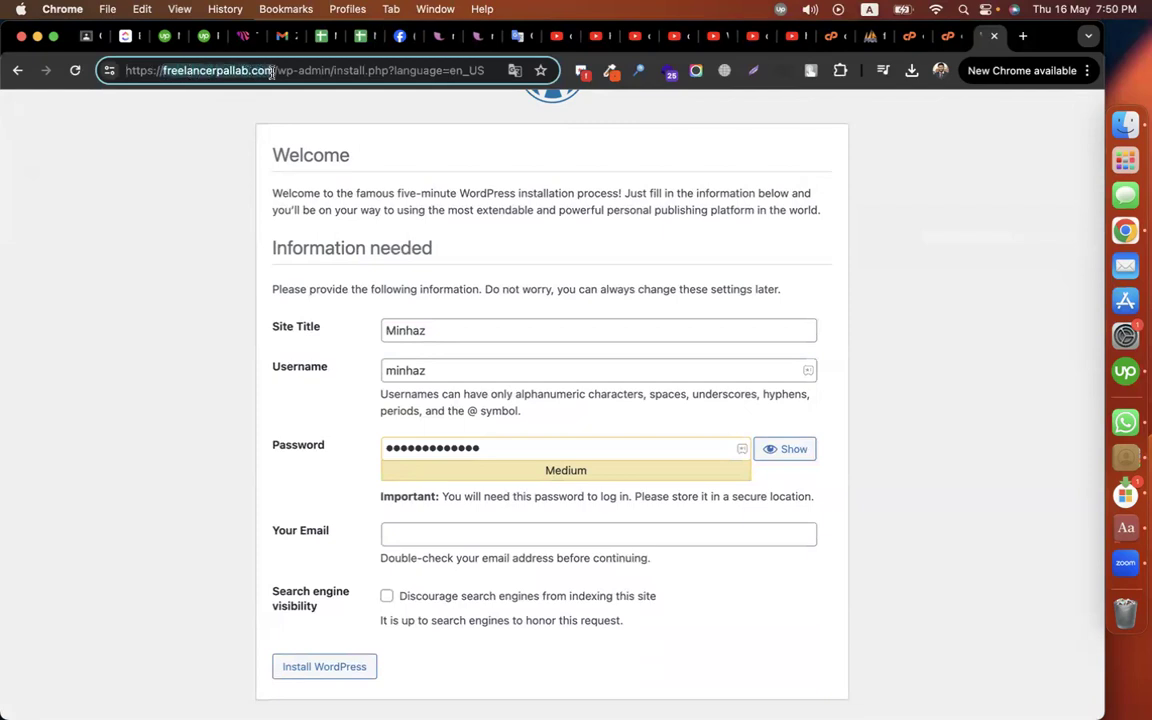
left_click(422, 530)
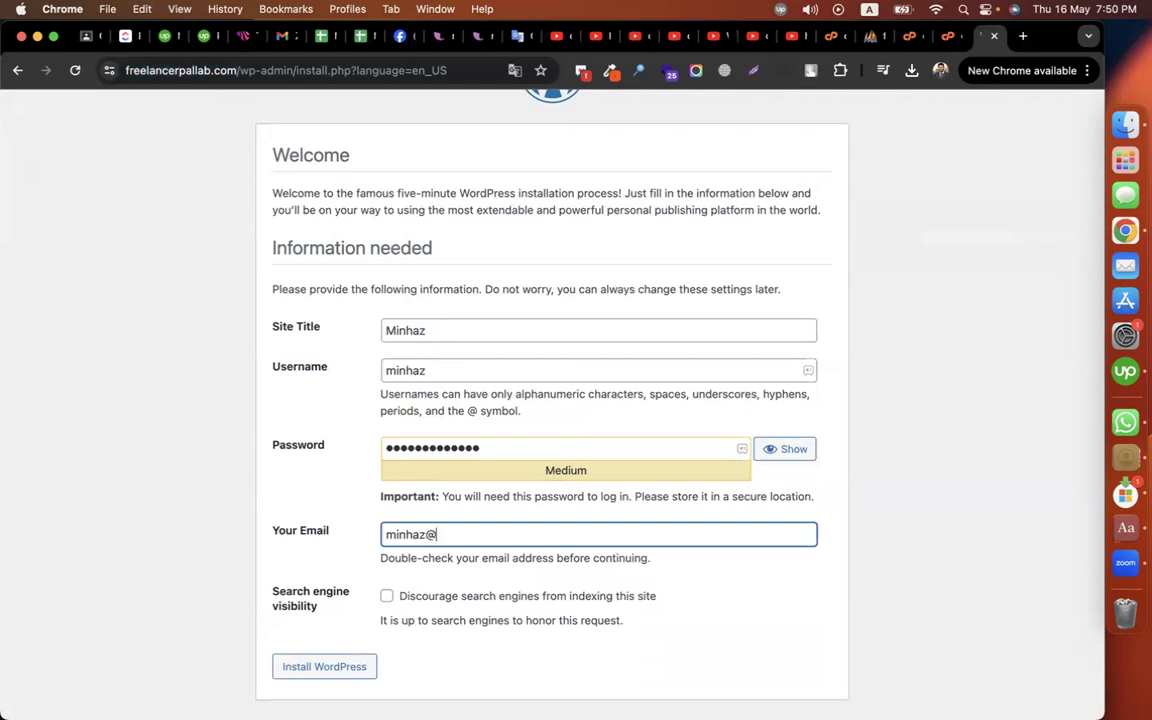
key("super+v")
left_click(189, 619)
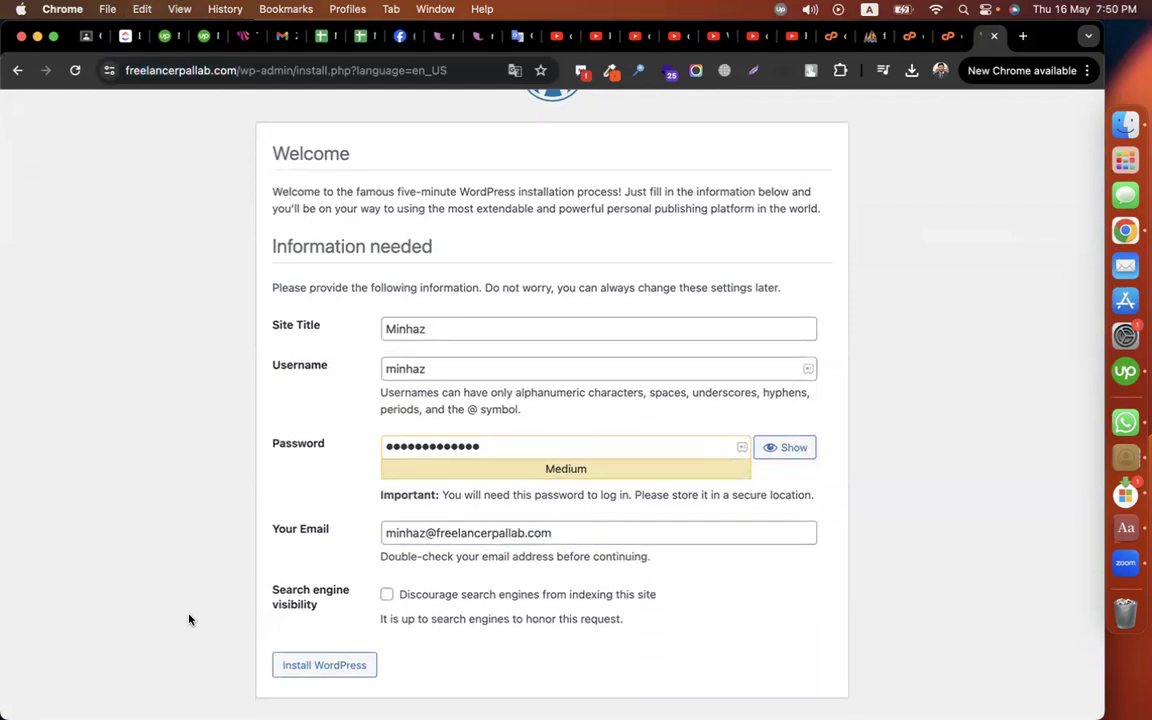
left_click(360, 669)
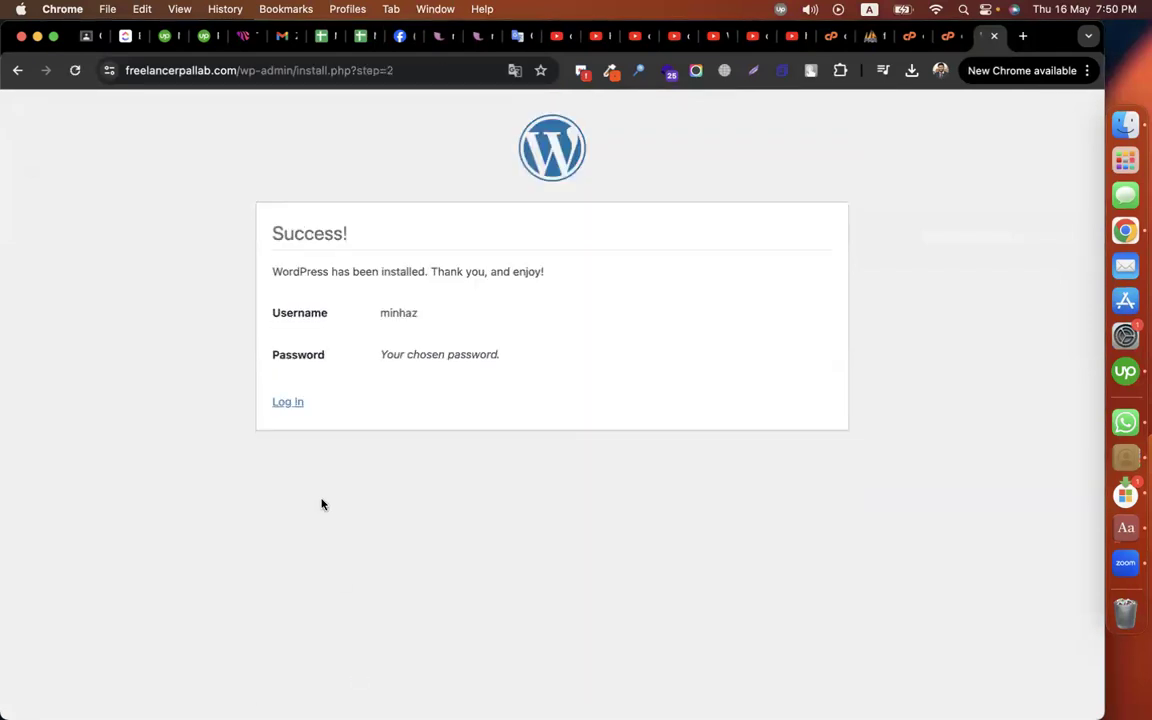
Step: Go to the /wp-admin login page and sign in with the new admin username and password
left_click(288, 404)
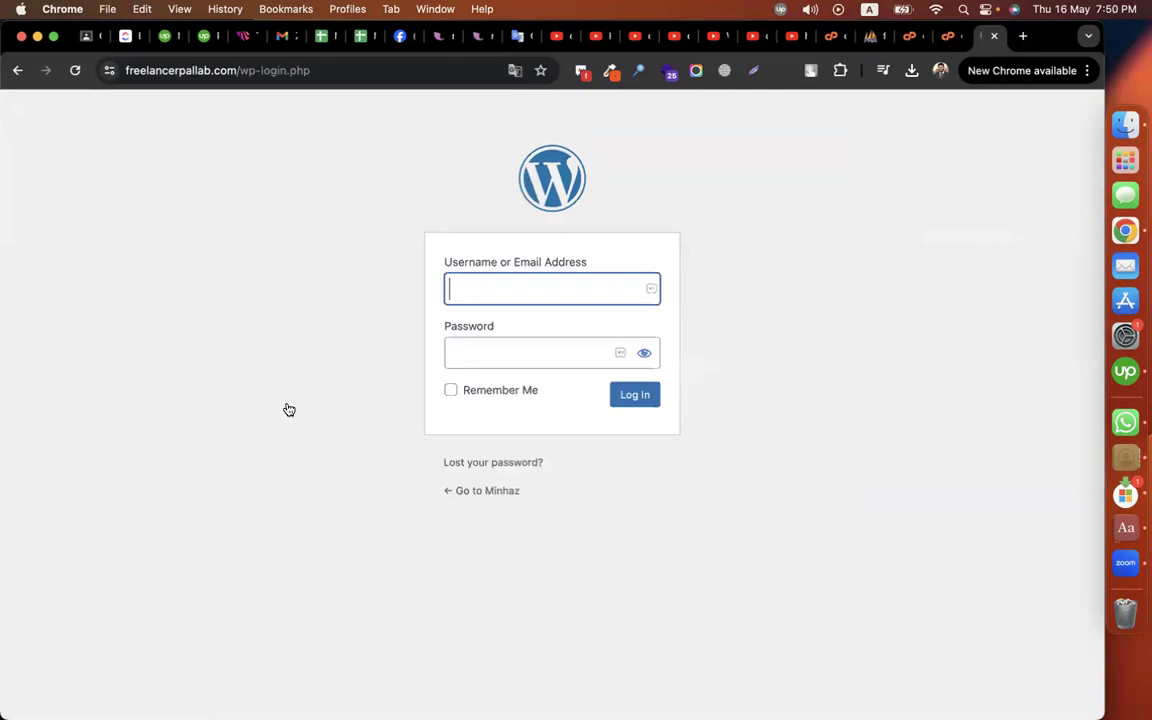
left_click_drag(238, 70, 452, 71)
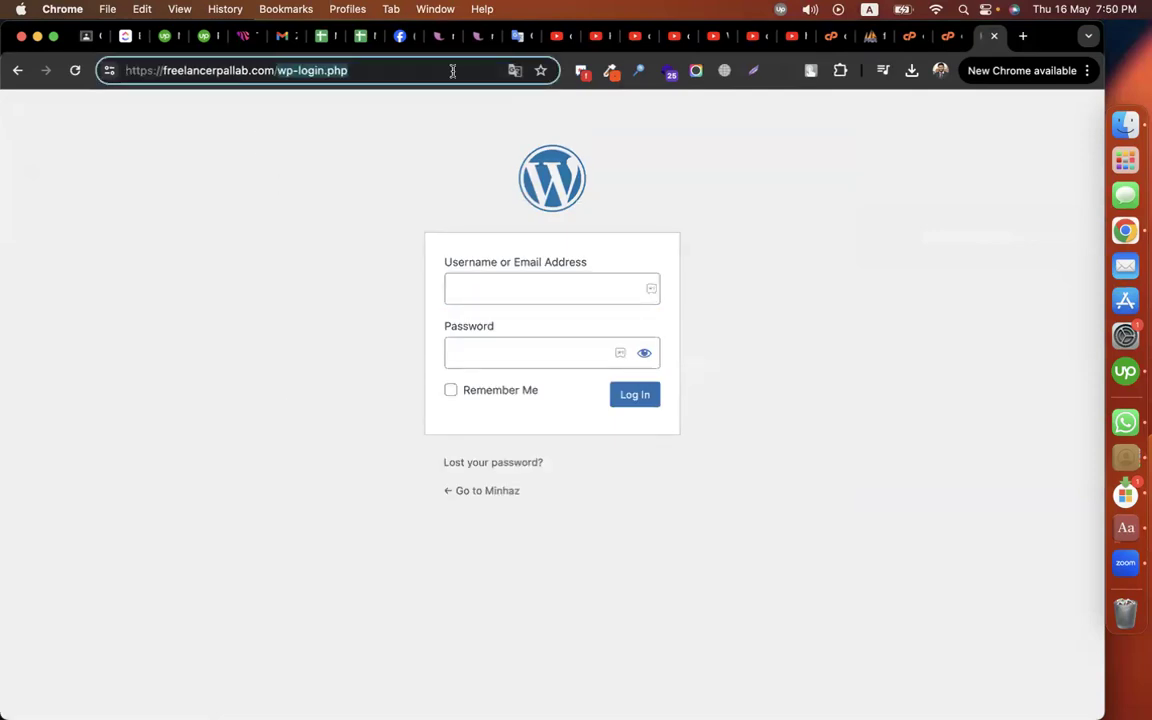
type("wp-admin")
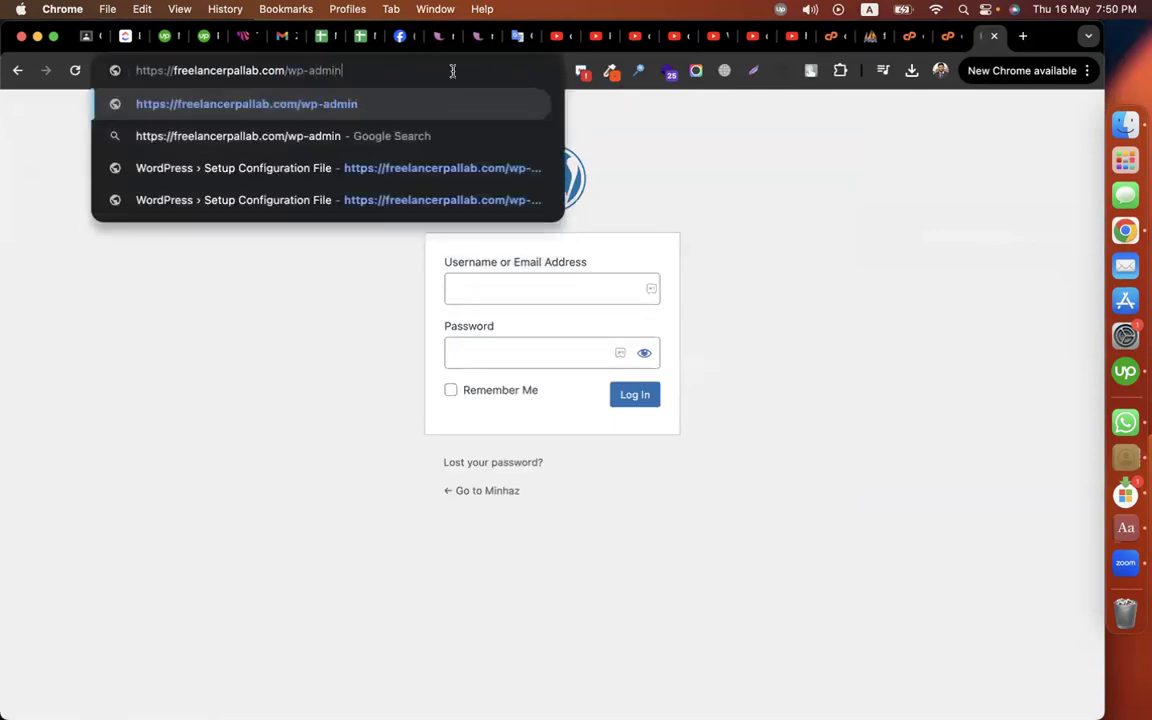
key("Return")
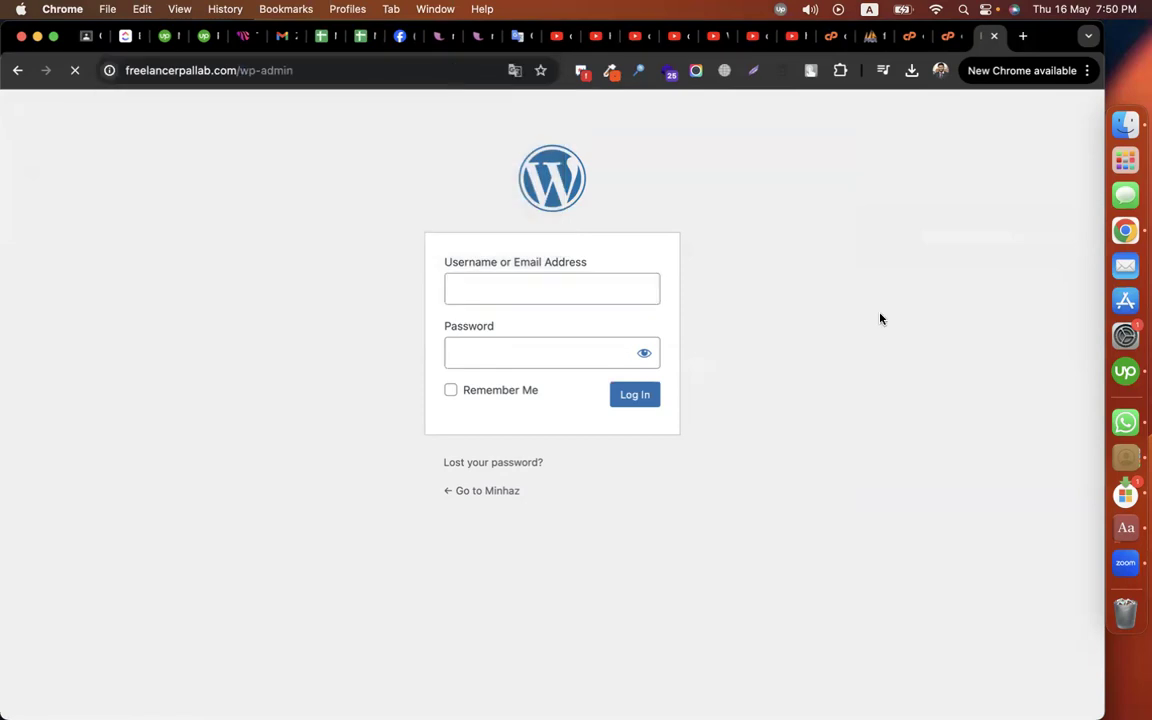
type("minhaz")
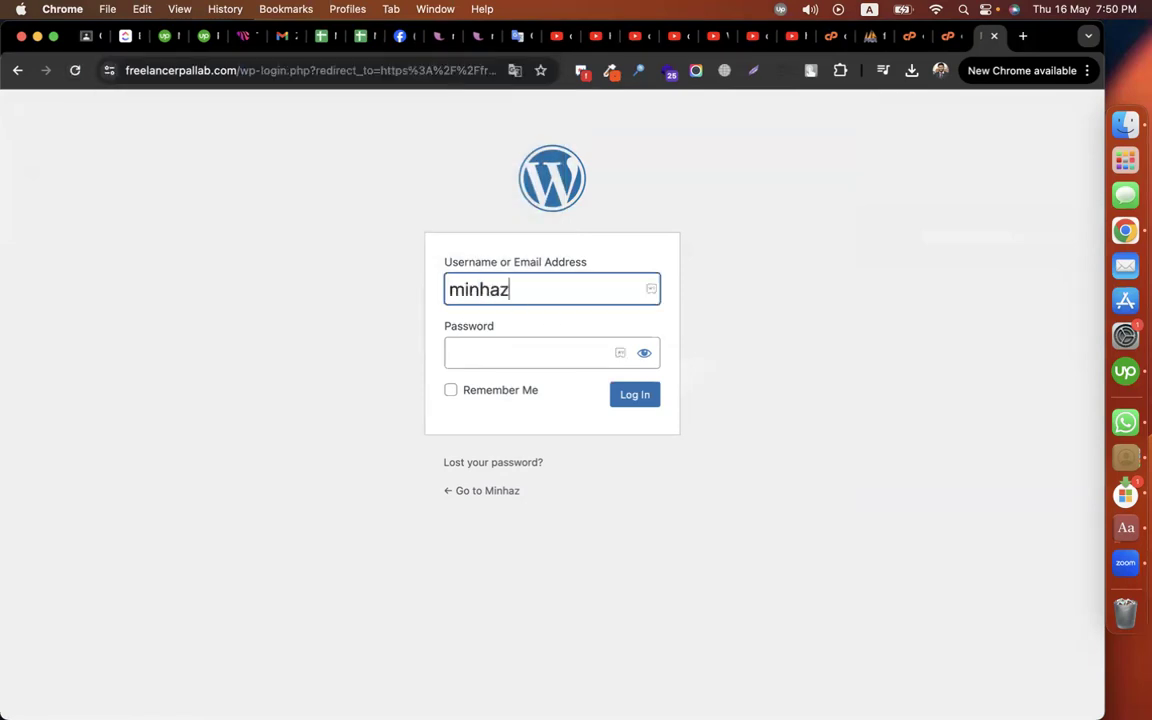
left_click(484, 354)
type("••••••")
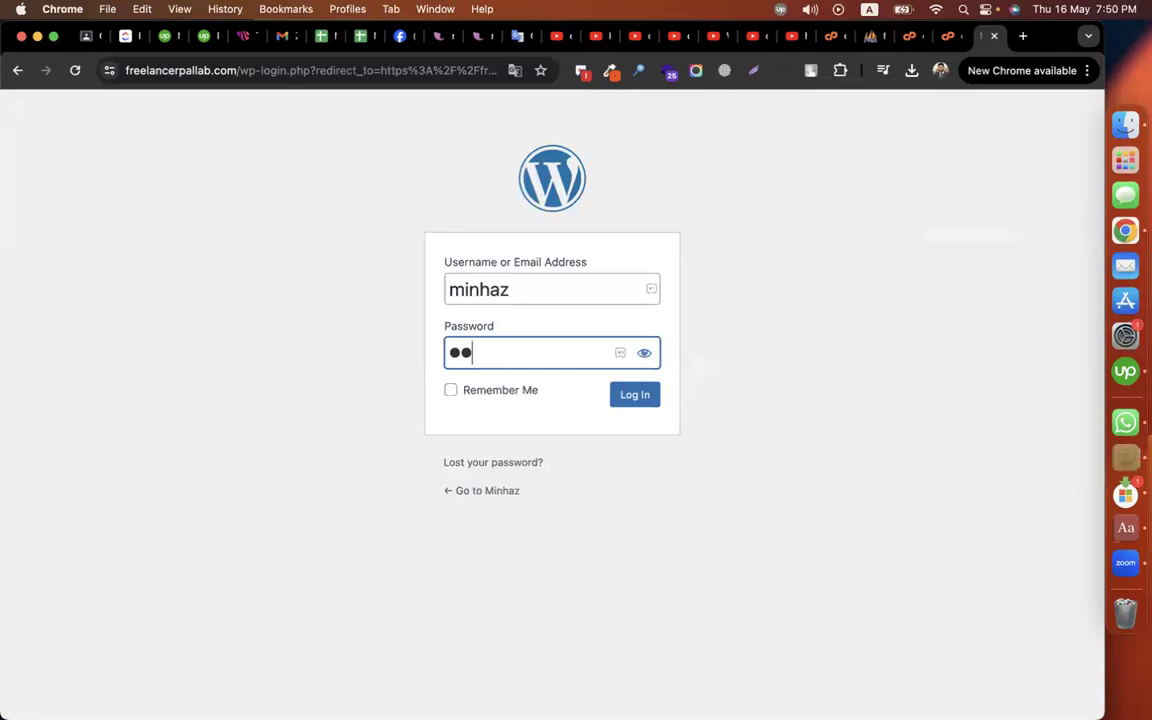
type("•••••••")
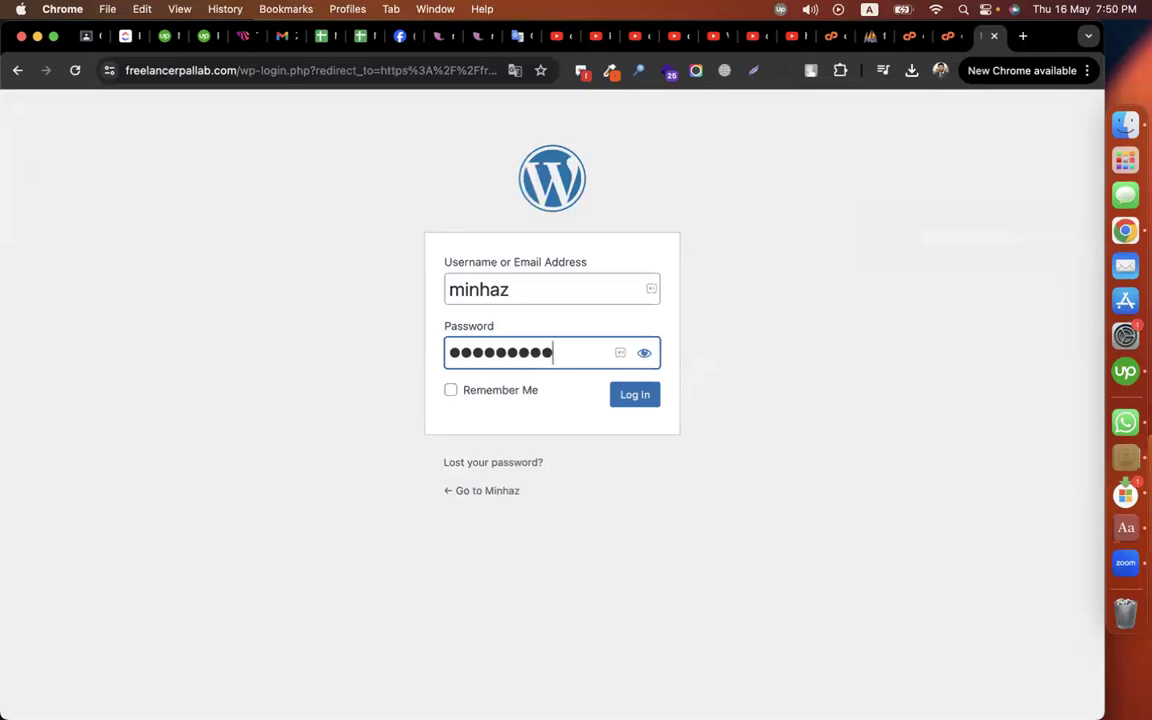
left_click(636, 396)
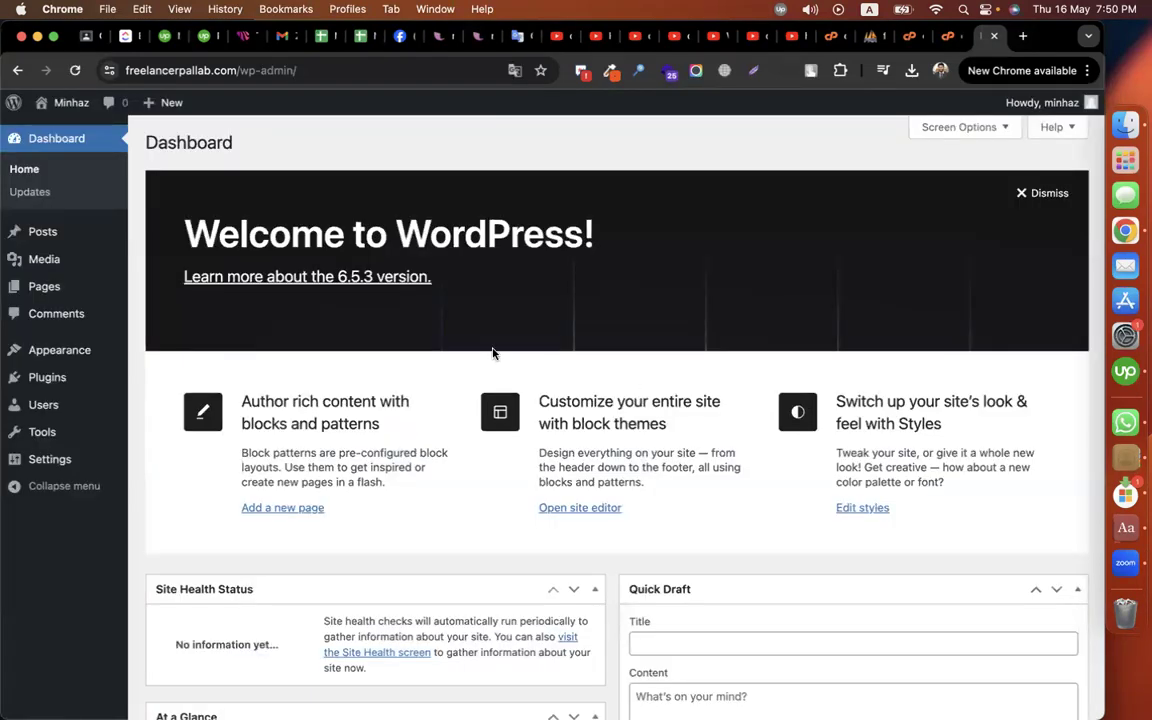
Step: Open Visit Site in a new tab and view the default Études front page
mouse_move(71, 102)
right_click(69, 127)
left_click(130, 133)
left_click(890, 36)
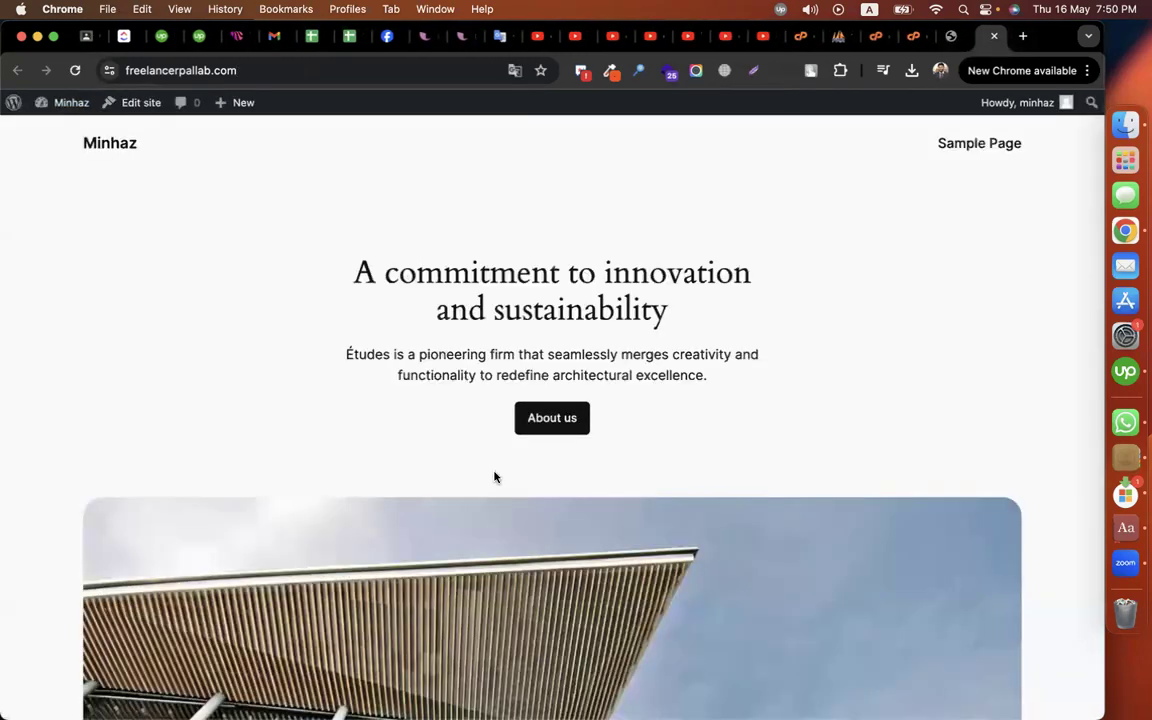
scroll(495, 477, "down", 20)
scroll(715, 402, "up", 15)
scroll(715, 403, "up", 20)
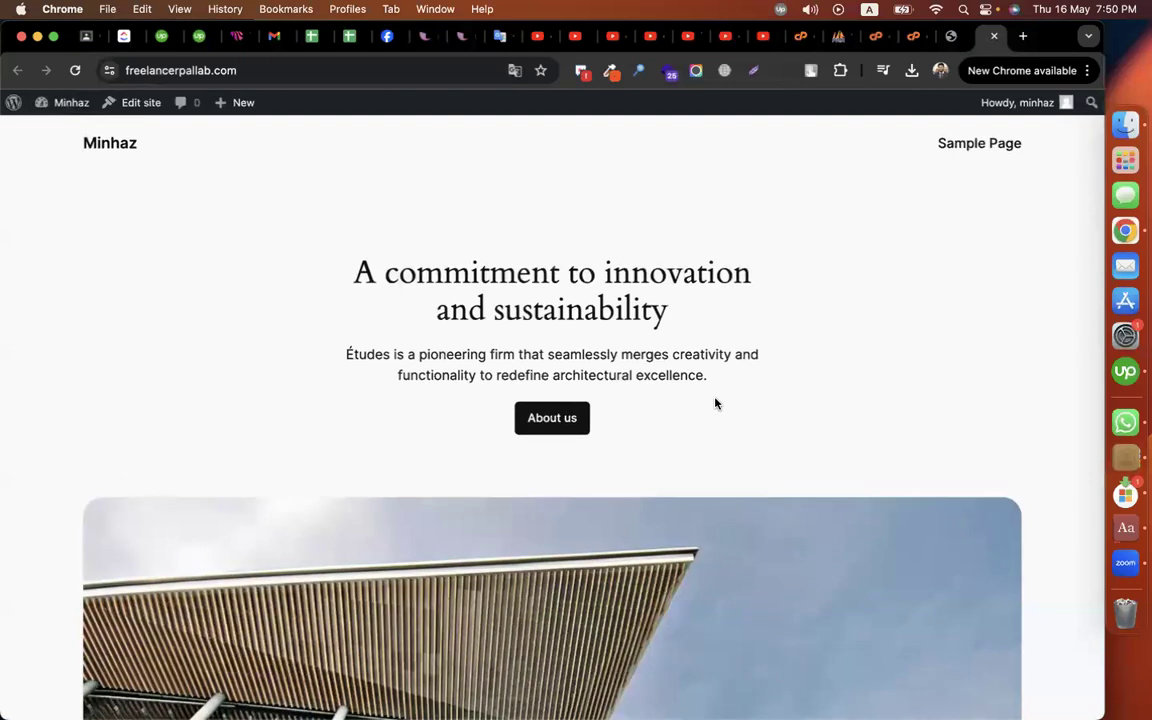